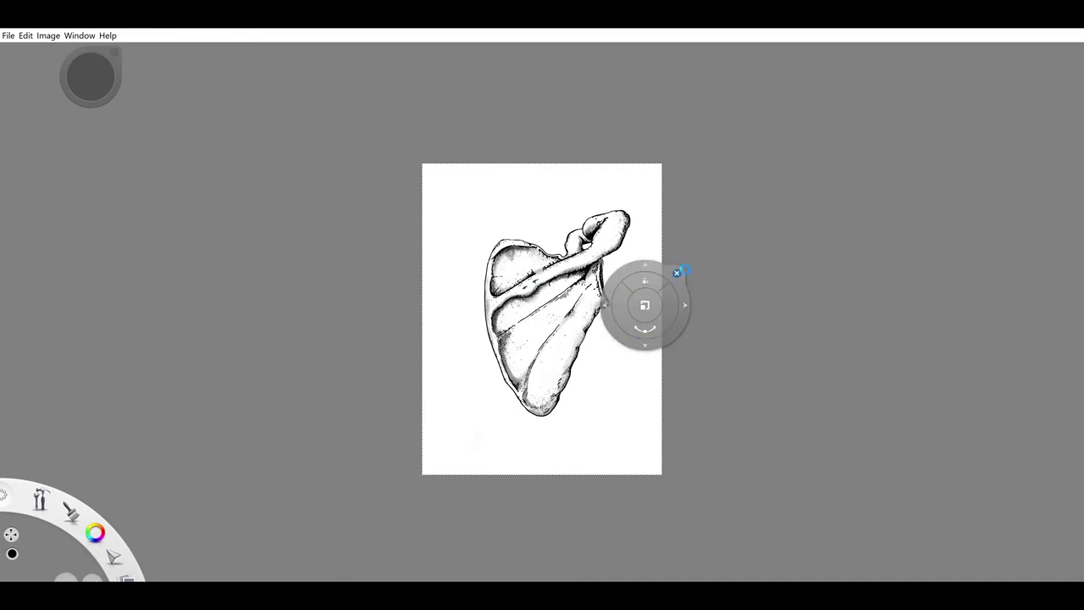
Set the drawing colour to red and try marking the edges of the scapula drawing
{"action": "scroll", "coordinate": [597, 317], "scroll_direction": "up", "scroll_amount": 3}
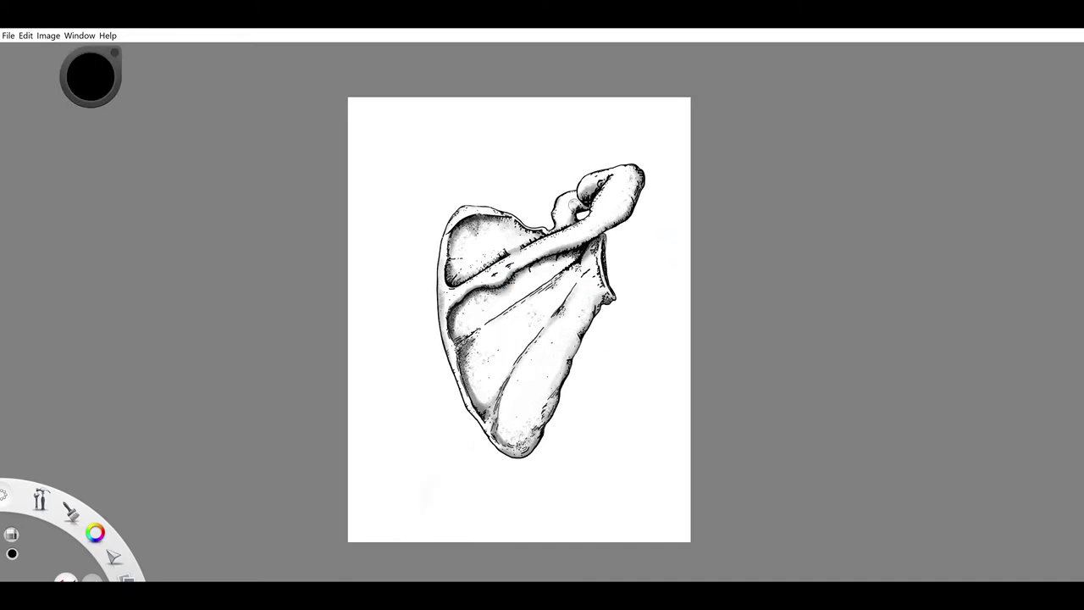
{"action": "scroll", "coordinate": [672, 378], "scroll_direction": "up", "scroll_amount": 1}
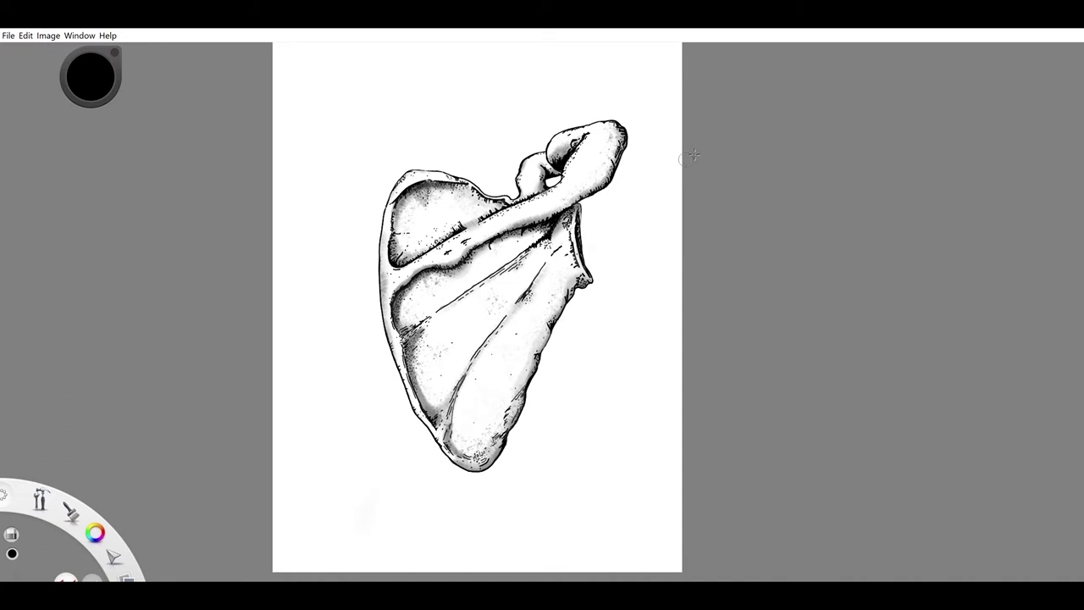
{"action": "left_click", "coordinate": [31, 104]}
{"action": "left_click", "coordinate": [99, 76]}
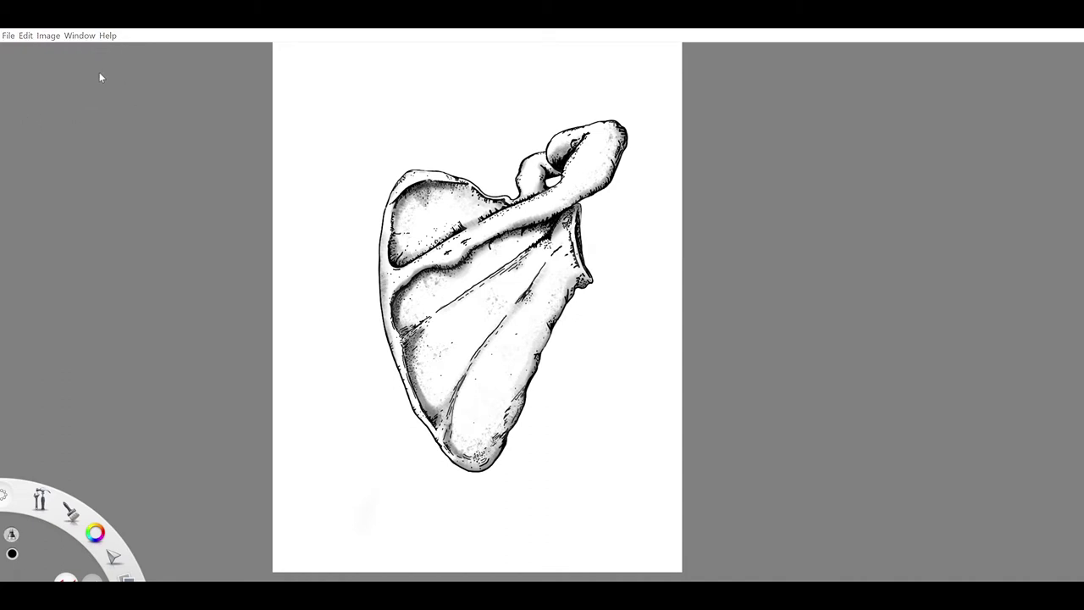
{"action": "left_click", "coordinate": [103, 80]}
{"action": "mouse_move", "coordinate": [387, 203]}
{"action": "left_mouse_down"}
{"action": "mouse_move", "coordinate": [389, 214]}
{"action": "mouse_move", "coordinate": [407, 181]}
{"action": "mouse_move", "coordinate": [438, 167]}
{"action": "mouse_move", "coordinate": [451, 174]}
{"action": "left_mouse_up"}
{"action": "mouse_move", "coordinate": [532, 188]}
{"action": "left_mouse_down"}
{"action": "mouse_move", "coordinate": [538, 170]}
{"action": "mouse_move", "coordinate": [561, 166]}
{"action": "left_mouse_up"}
{"action": "left_click_drag", "start_coordinate": [577, 202], "coordinate": [598, 280]}
{"action": "left_click", "coordinate": [648, 283]}
{"action": "key", "text": "ctrl+z"}
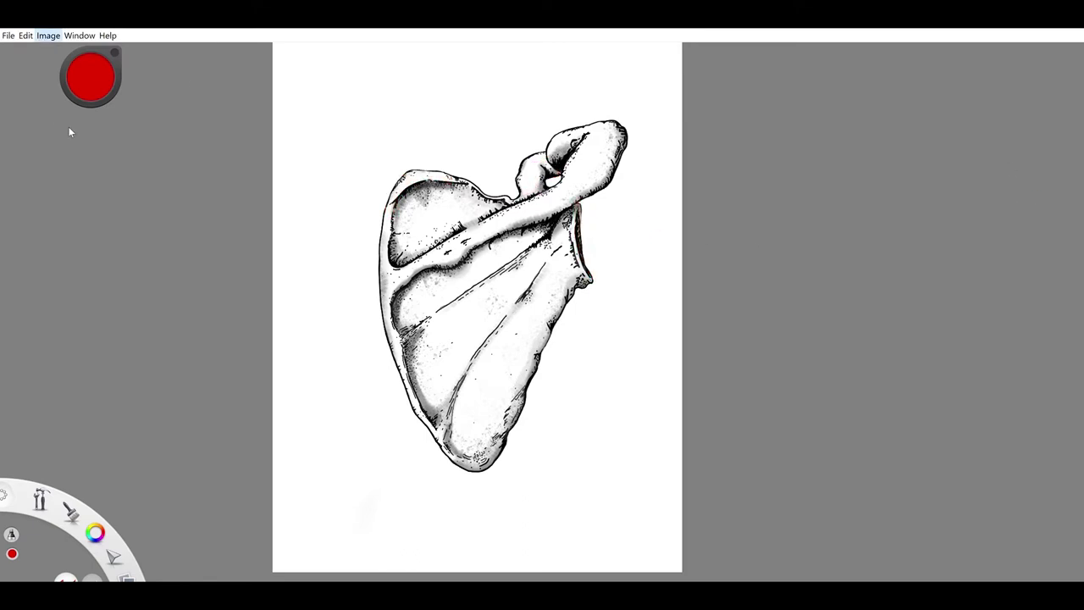
Mirror the scapula drawing horizontally and fade it into a light tracing reference, with black as the drawing colour
{"action": "left_click", "coordinate": [69, 129]}
{"action": "left_click", "coordinate": [997, 240]}
{"action": "scroll", "coordinate": [557, 248], "scroll_direction": "up", "scroll_amount": 2}
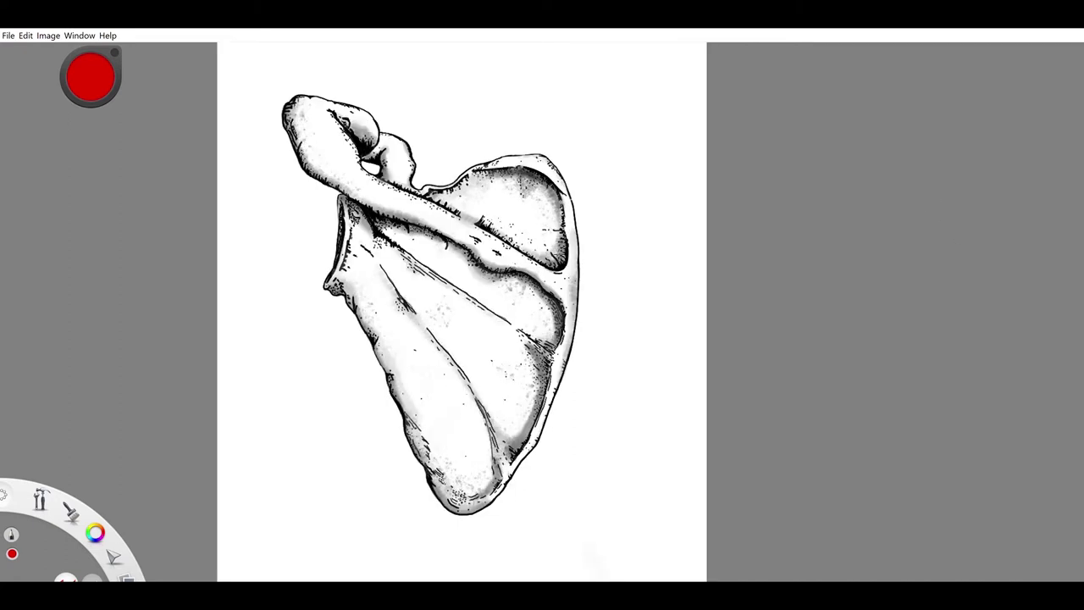
{"action": "left_click", "coordinate": [91, 77]}
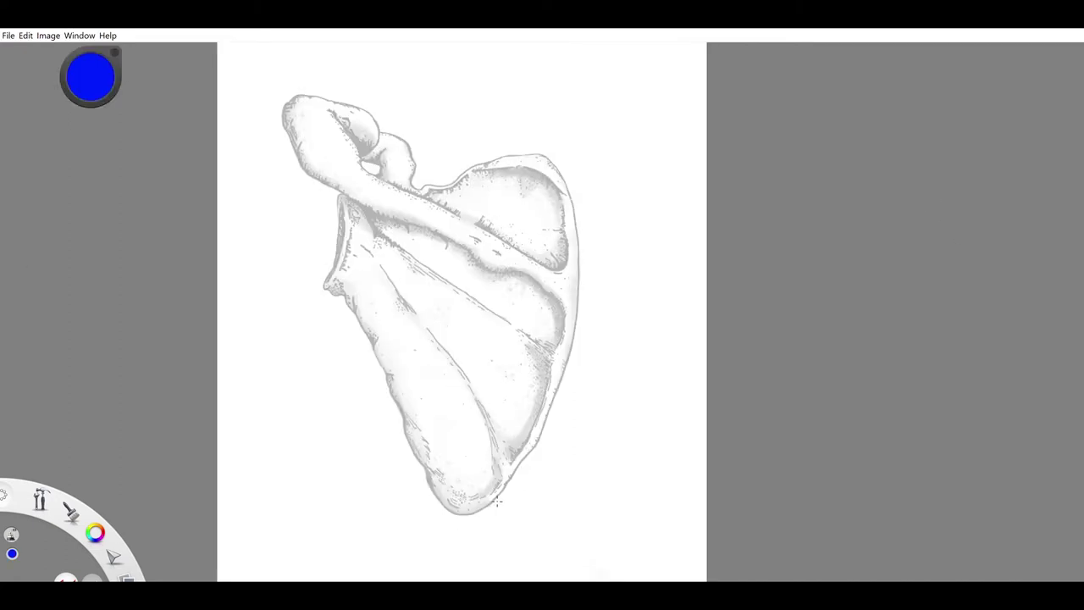
{"action": "left_click", "coordinate": [91, 77]}
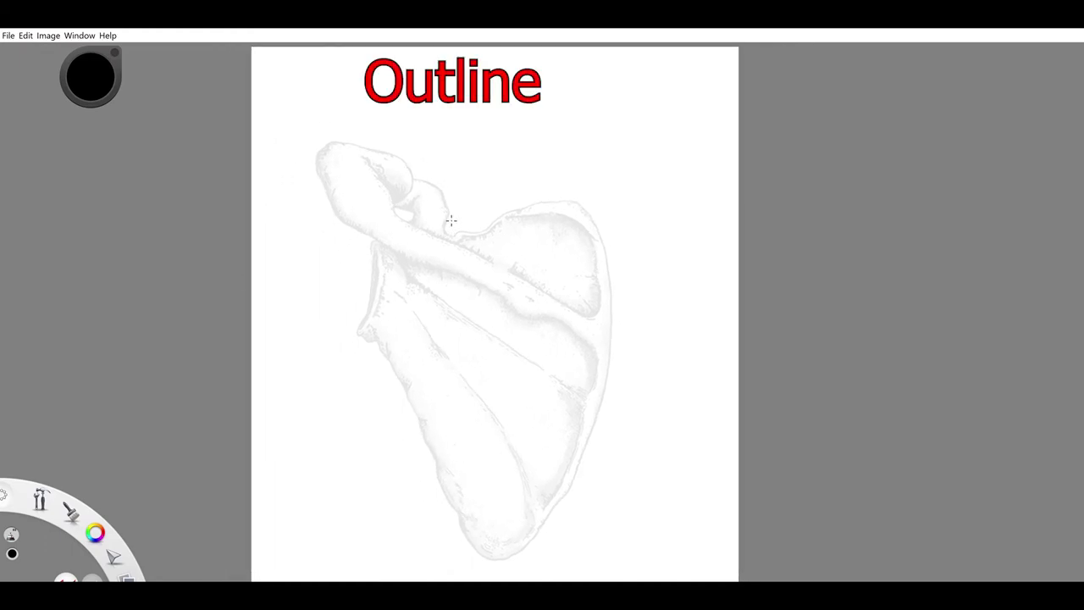
{"action": "mouse_move", "coordinate": [443, 225]}
{"action": "left_mouse_down"}
{"action": "mouse_move", "coordinate": [454, 237]}
{"action": "mouse_move", "coordinate": [465, 230]}
{"action": "left_mouse_up"}
{"action": "key", "text": "ctrl+z"}
{"action": "key", "text": "ctrl+z"}
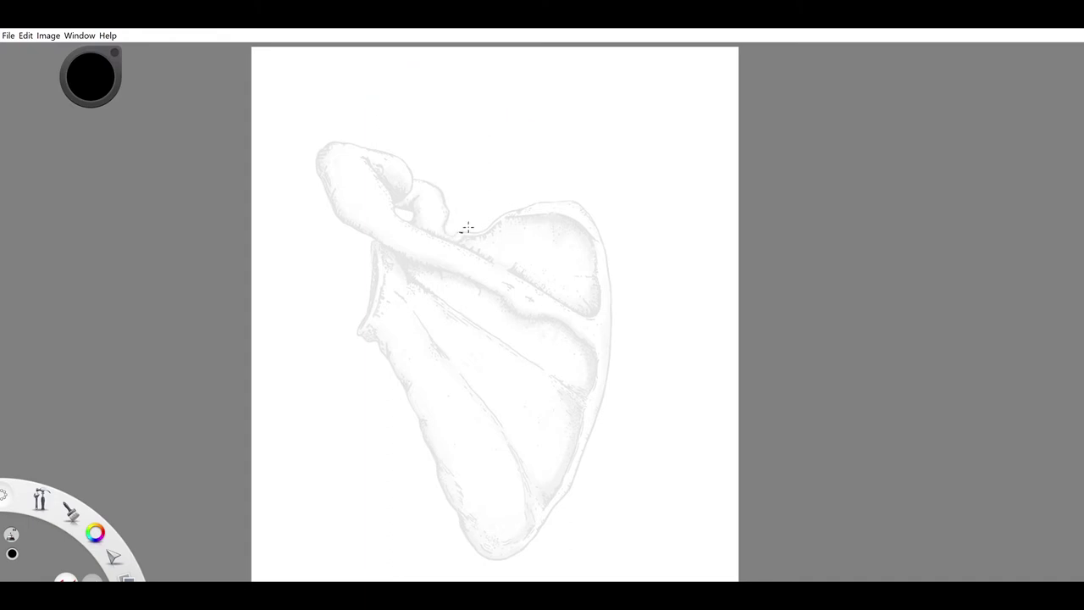
Trace the scapula's body outline in black, including the rounded coracoid process and the inner edge of the glenoid
{"action": "mouse_move", "coordinate": [576, 201]}
{"action": "left_mouse_down"}
{"action": "mouse_move", "coordinate": [602, 242]}
{"action": "mouse_move", "coordinate": [610, 289]}
{"action": "mouse_move", "coordinate": [599, 417]}
{"action": "mouse_move", "coordinate": [562, 500]}
{"action": "mouse_move", "coordinate": [511, 555]}
{"action": "mouse_move", "coordinate": [477, 554]}
{"action": "mouse_move", "coordinate": [396, 362]}
{"action": "mouse_move", "coordinate": [364, 340]}
{"action": "mouse_move", "coordinate": [372, 239]}
{"action": "left_mouse_up"}
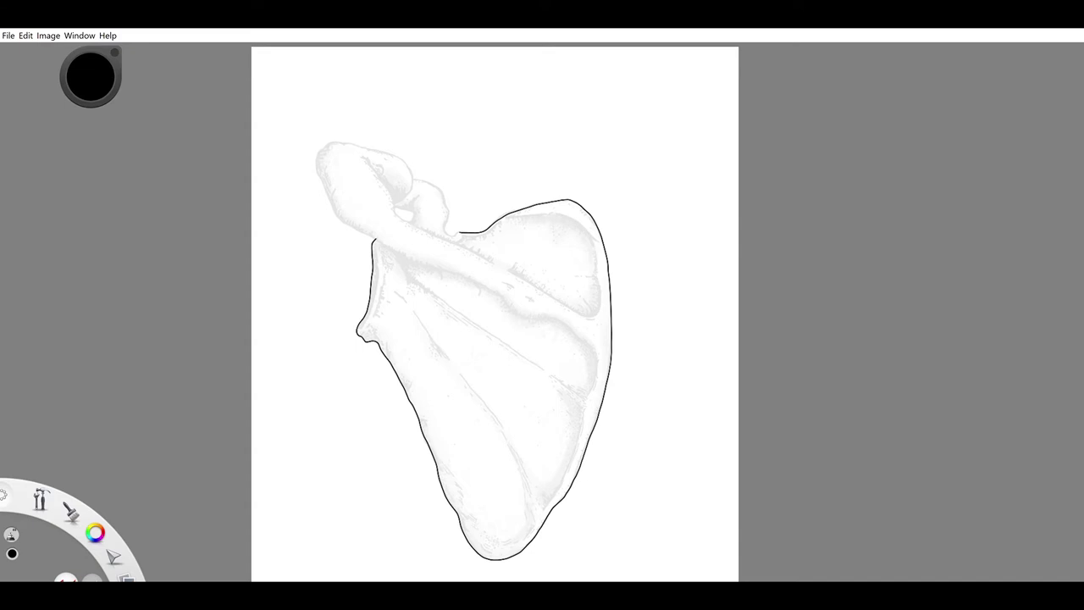
{"action": "mouse_move", "coordinate": [462, 231]}
{"action": "left_mouse_down"}
{"action": "mouse_move", "coordinate": [415, 176]}
{"action": "mouse_move", "coordinate": [400, 209]}
{"action": "left_mouse_up"}
{"action": "key", "text": "ctrl+z"}
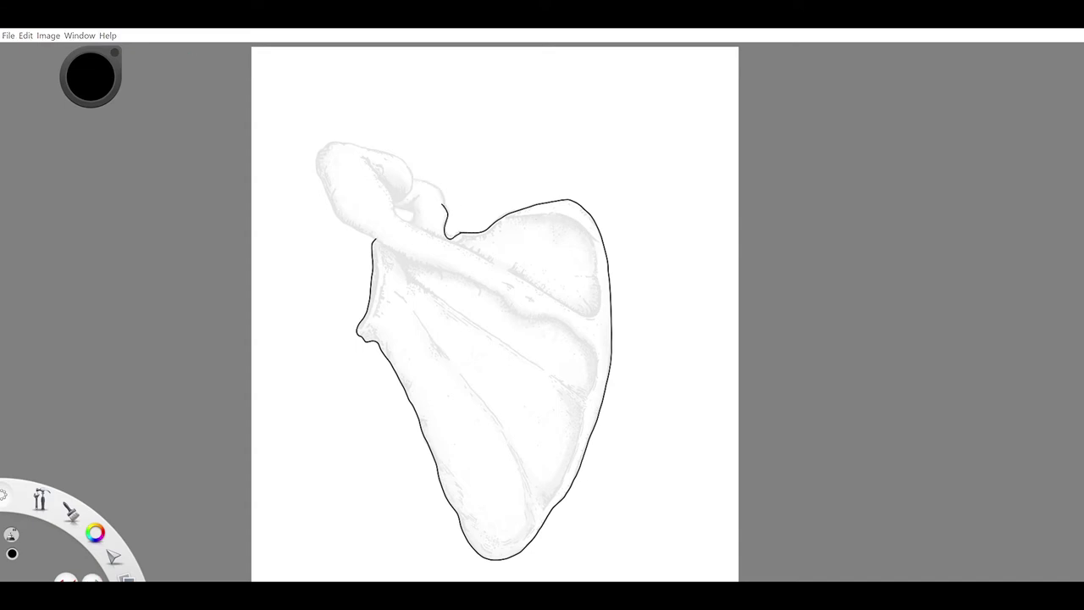
{"action": "mouse_move", "coordinate": [446, 213]}
{"action": "left_mouse_down"}
{"action": "mouse_move", "coordinate": [393, 202]}
{"action": "mouse_move", "coordinate": [422, 218]}
{"action": "left_mouse_up"}
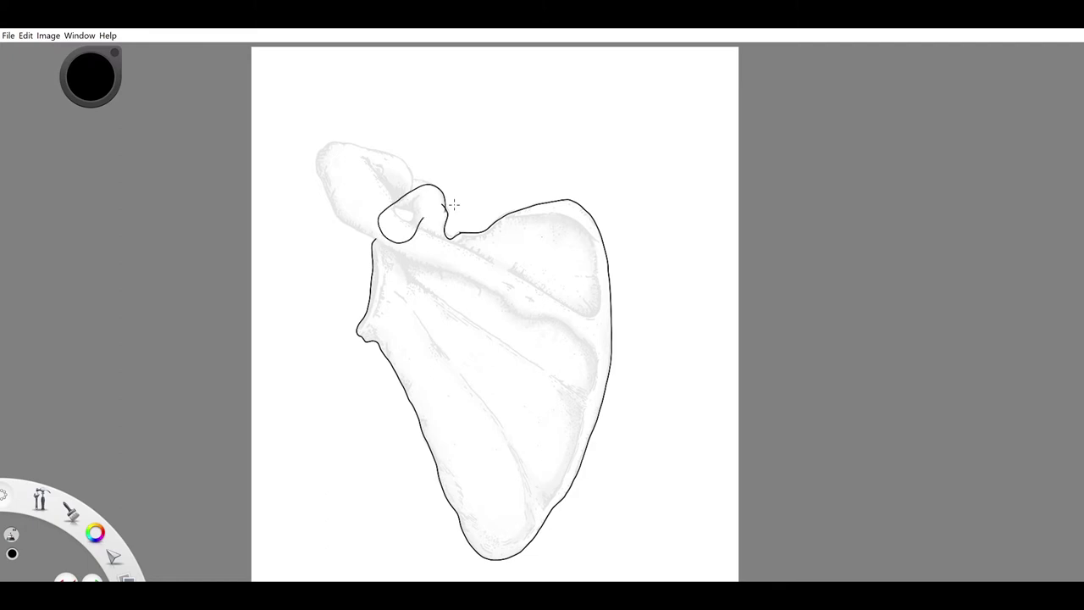
{"action": "key", "text": "ctrl+z"}
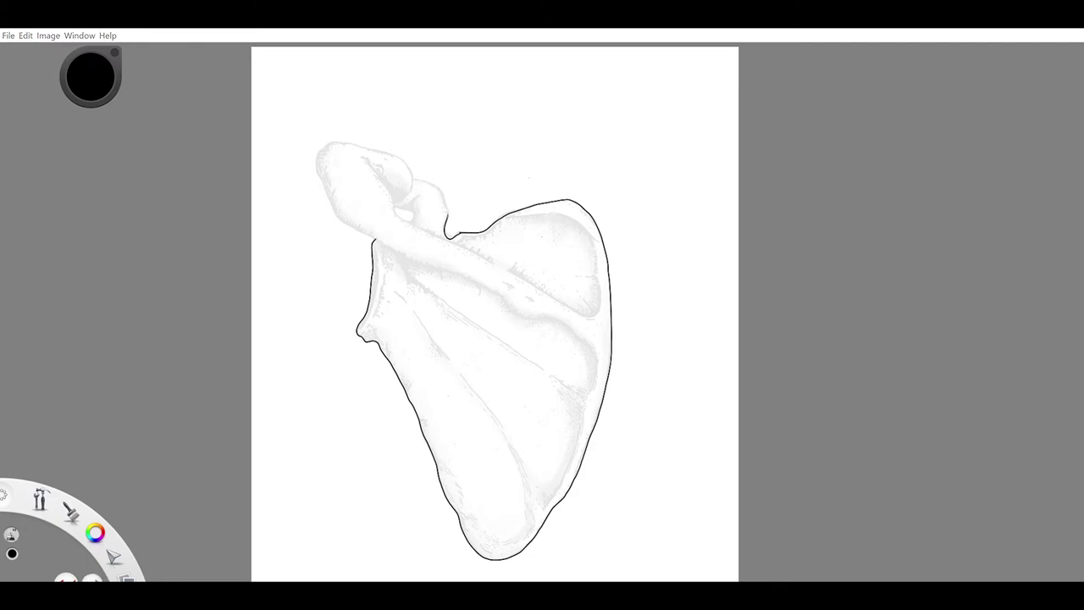
{"action": "mouse_move", "coordinate": [447, 222]}
{"action": "left_mouse_down"}
{"action": "mouse_move", "coordinate": [444, 198]}
{"action": "mouse_move", "coordinate": [391, 181]}
{"action": "mouse_move", "coordinate": [375, 230]}
{"action": "mouse_move", "coordinate": [425, 204]}
{"action": "mouse_move", "coordinate": [364, 330]}
{"action": "left_mouse_up"}
Replace the hatching beneath the coracoid process with short contour lines joining it to the neck of the scapula
{"action": "mouse_move", "coordinate": [406, 224]}
{"action": "left_mouse_down"}
{"action": "mouse_move", "coordinate": [387, 237]}
{"action": "mouse_move", "coordinate": [401, 236]}
{"action": "left_mouse_up"}
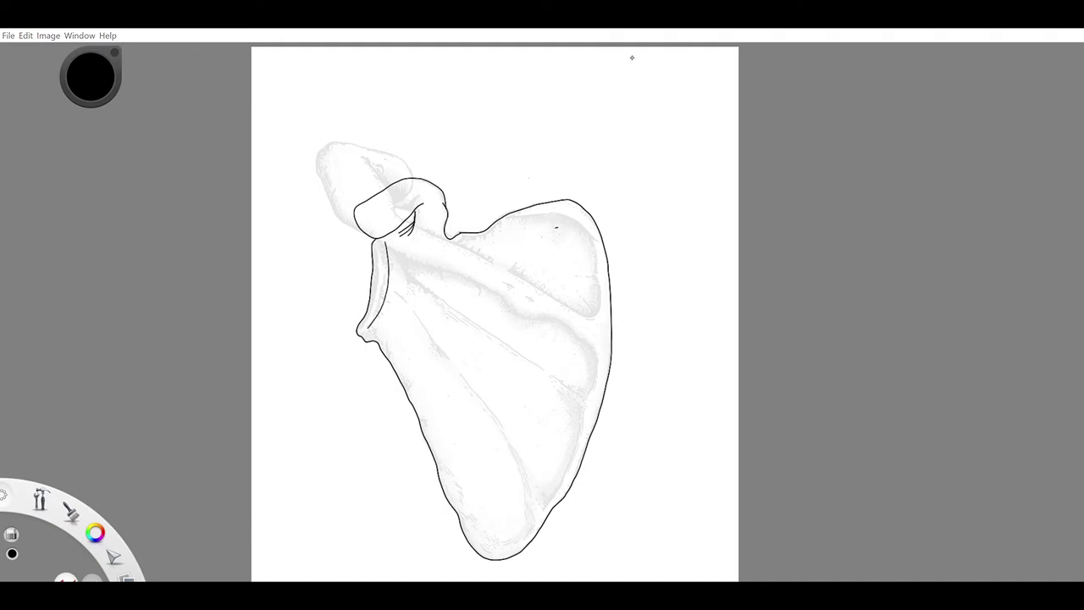
{"action": "key", "text": "ctrl+z"}
{"action": "key", "text": "ctrl+z"}
{"action": "key", "text": "ctrl+z"}
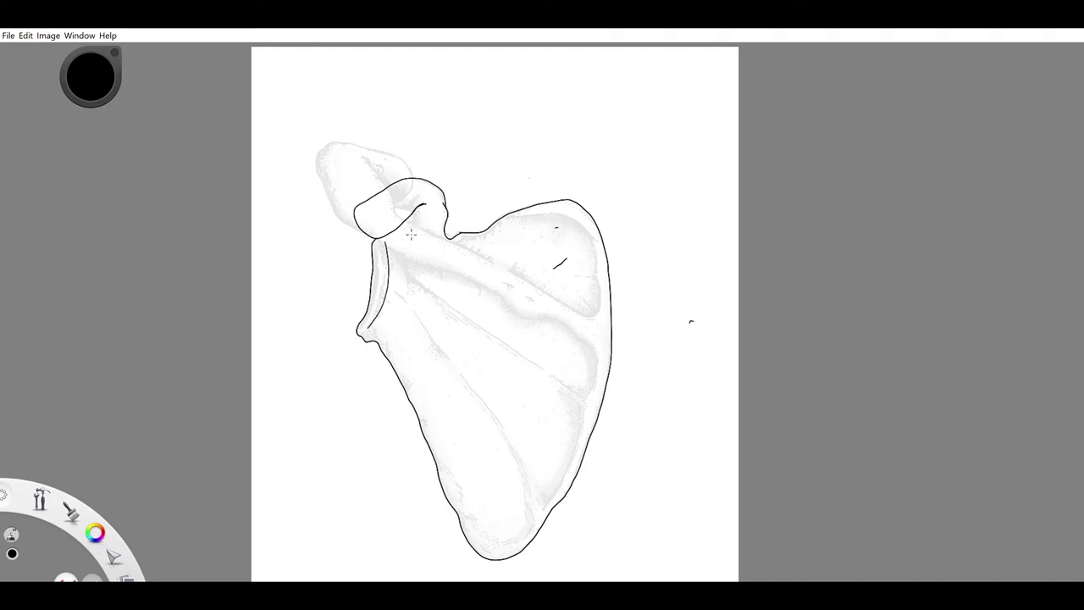
{"action": "left_click_drag", "start_coordinate": [400, 240], "coordinate": [405, 227]}
{"action": "left_click_drag", "start_coordinate": [405, 237], "coordinate": [415, 248]}
Erase the stray strokes inside the upper part of the scapula's blade
{"action": "key", "text": "e"}
{"action": "scroll", "coordinate": [466, 177], "scroll_direction": "up", "scroll_amount": 5}
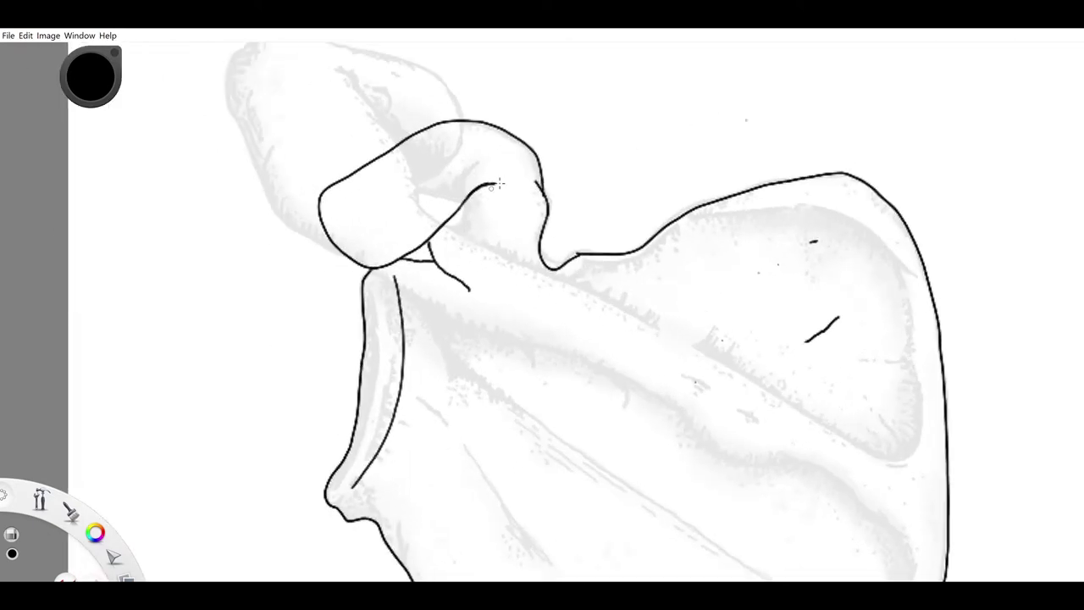
{"action": "left_click_drag", "start_coordinate": [837, 319], "coordinate": [818, 333]}
{"action": "scroll", "coordinate": [818, 333], "scroll_direction": "down", "scroll_amount": 4}
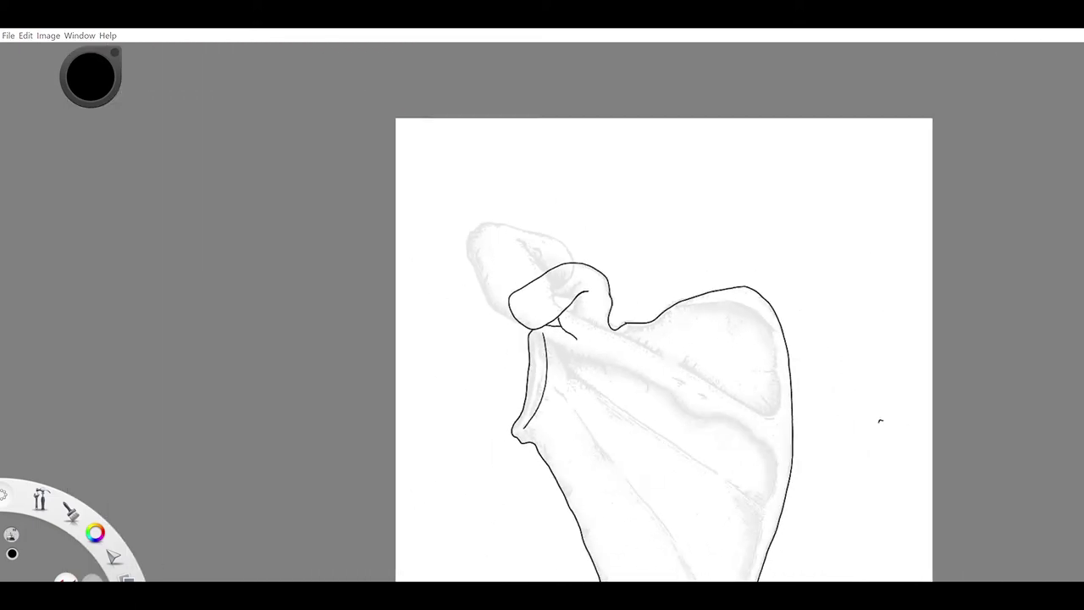
Trace the acromion's outline behind the coracoid process, redoing its lower edge
{"action": "left_click_drag", "start_coordinate": [803, 202], "coordinate": [799, 204]}
{"action": "left_click_drag", "start_coordinate": [620, 231], "coordinate": [617, 233]}
{"action": "mouse_move", "coordinate": [637, 222]}
{"action": "left_mouse_down"}
{"action": "mouse_move", "coordinate": [565, 265]}
{"action": "mouse_move", "coordinate": [466, 237]}
{"action": "mouse_move", "coordinate": [511, 317]}
{"action": "left_mouse_up"}
{"action": "key", "text": "ctrl+z"}
{"action": "left_click_drag", "start_coordinate": [554, 246], "coordinate": [536, 274]}
{"action": "scroll", "coordinate": [491, 292], "scroll_direction": "up", "scroll_amount": 3}
{"action": "left_click_drag", "start_coordinate": [458, 260], "coordinate": [531, 341]}
{"action": "key", "text": "ctrl+z"}
{"action": "key", "text": "ctrl+z"}
{"action": "key", "text": "ctrl+z"}
{"action": "key", "text": "ctrl+z"}
{"action": "left_click_drag", "start_coordinate": [467, 267], "coordinate": [552, 351]}
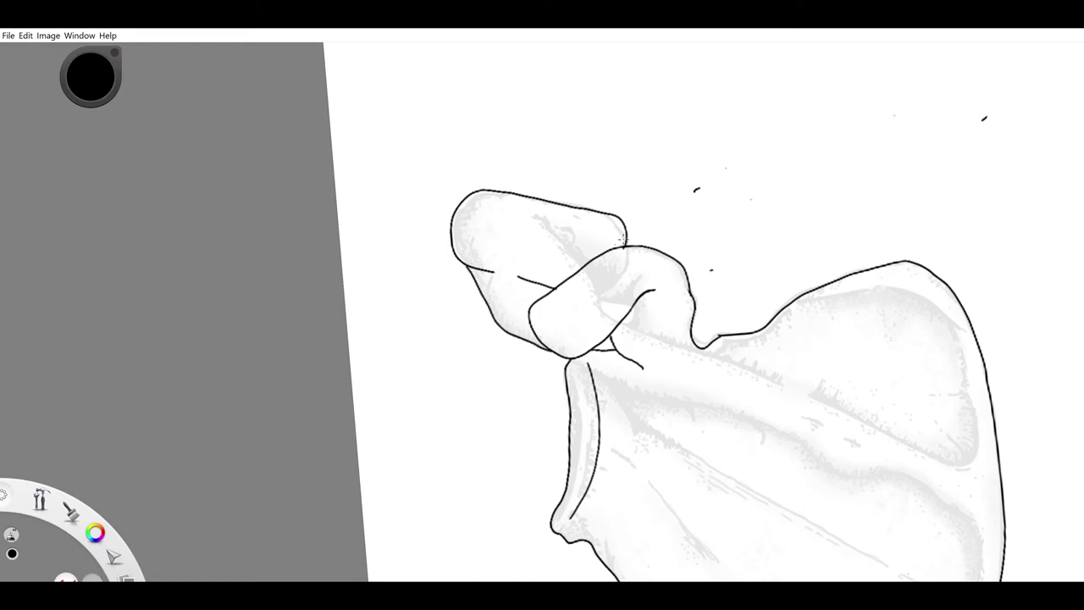
Redraw the acromion's front tip with inner contour lines where it meets the coracoid process
{"action": "mouse_move", "coordinate": [631, 231]}
{"action": "left_mouse_down"}
{"action": "mouse_move", "coordinate": [566, 272]}
{"action": "mouse_move", "coordinate": [590, 220]}
{"action": "left_mouse_up"}
{"action": "left_click_drag", "start_coordinate": [626, 232], "coordinate": [539, 281]}
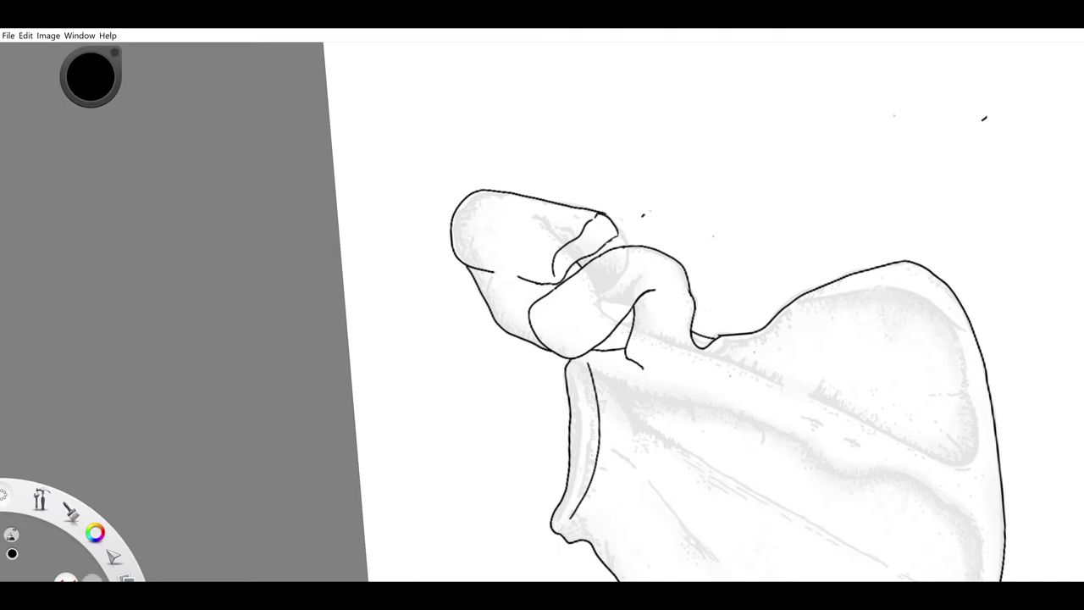
{"action": "left_click_drag", "start_coordinate": [518, 554], "coordinate": [646, 485]}
{"action": "key", "text": "ctrl+z"}
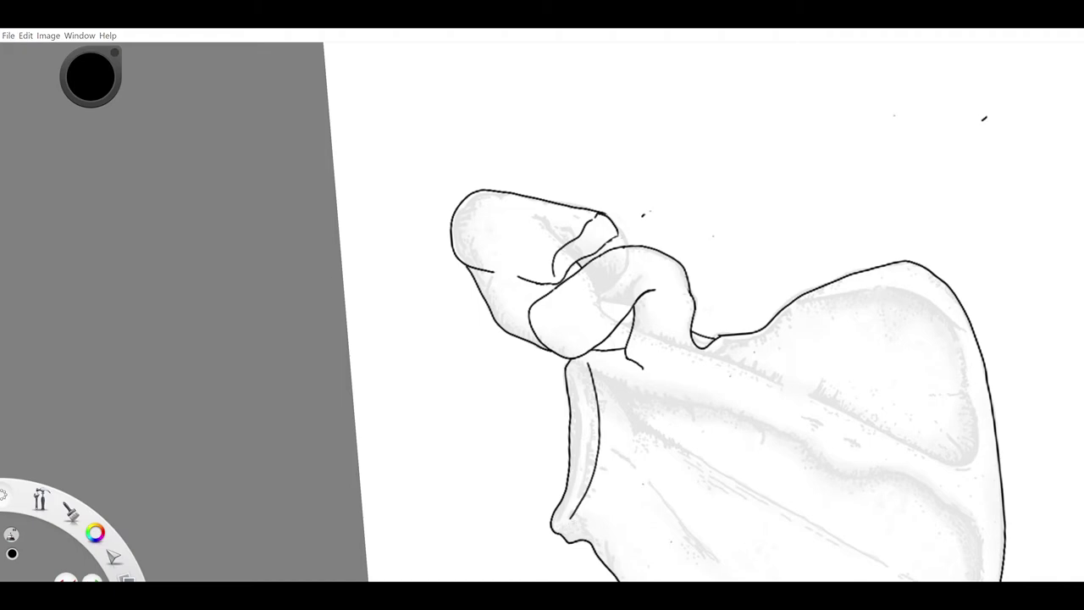
Draw an inner contour line along the scapula's lateral border, from below the neck down to the inferior angle
{"action": "scroll", "coordinate": [703, 312], "scroll_direction": "down", "scroll_amount": 4}
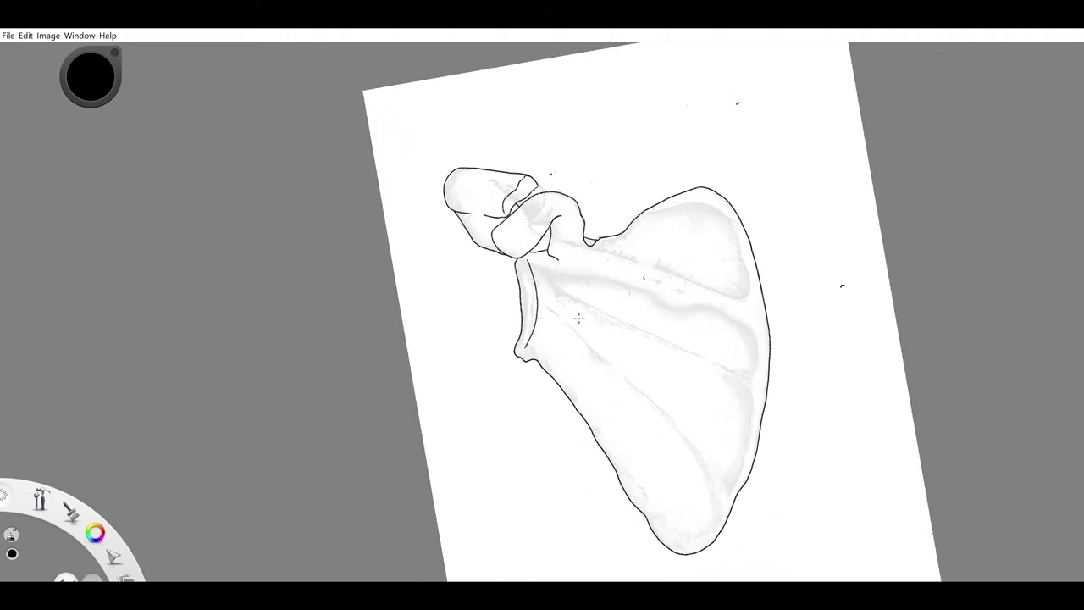
{"action": "mouse_move", "coordinate": [567, 318]}
{"action": "left_mouse_down"}
{"action": "mouse_move", "coordinate": [674, 542]}
{"action": "mouse_move", "coordinate": [764, 500]}
{"action": "left_mouse_up"}
{"action": "key", "text": "ctrl+z"}
{"action": "left_click_drag", "start_coordinate": [689, 540], "coordinate": [766, 500]}
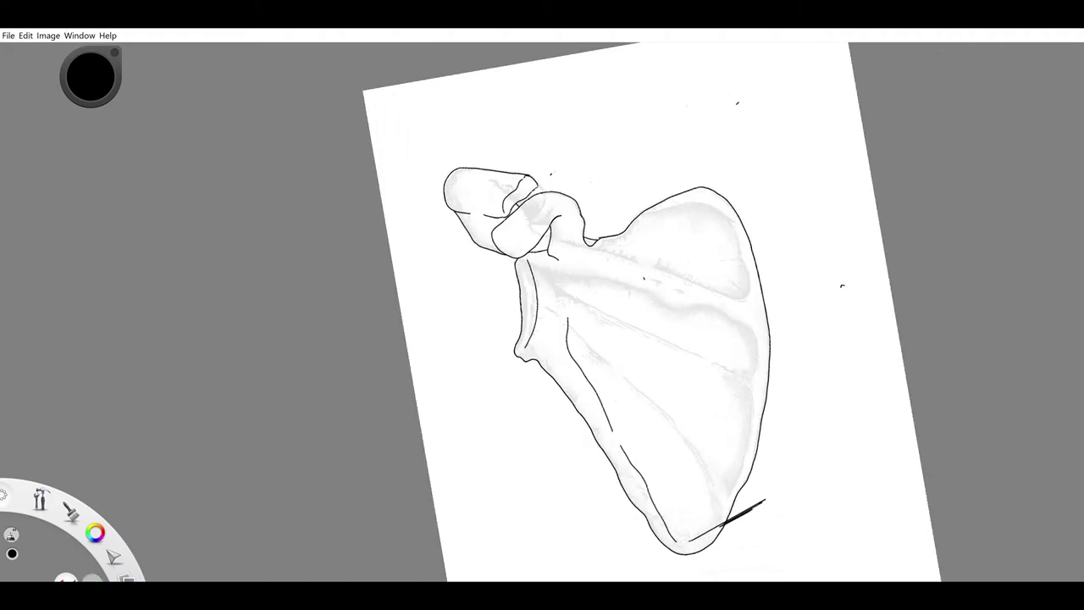
{"action": "key", "text": "ctrl+z"}
{"action": "left_click_drag", "start_coordinate": [728, 373], "coordinate": [457, 368]}
Continue the inner contour line around the inferior angle, up the medial border and along the superior border
{"action": "scroll", "coordinate": [364, 390], "scroll_direction": "up", "scroll_amount": 3}
{"action": "mouse_move", "coordinate": [419, 545]}
{"action": "left_mouse_down"}
{"action": "mouse_move", "coordinate": [453, 536]}
{"action": "mouse_move", "coordinate": [488, 497]}
{"action": "left_mouse_up"}
{"action": "left_click_drag", "start_coordinate": [514, 464], "coordinate": [520, 453]}
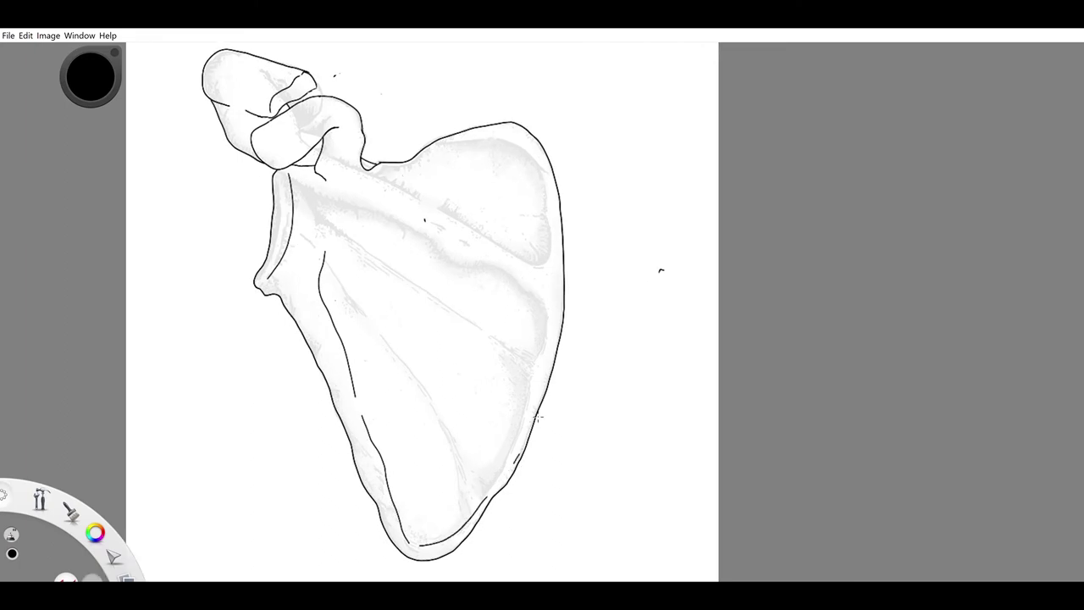
{"action": "mouse_move", "coordinate": [540, 141]}
{"action": "left_mouse_down"}
{"action": "mouse_move", "coordinate": [558, 336]}
{"action": "mouse_move", "coordinate": [524, 448]}
{"action": "left_mouse_up"}
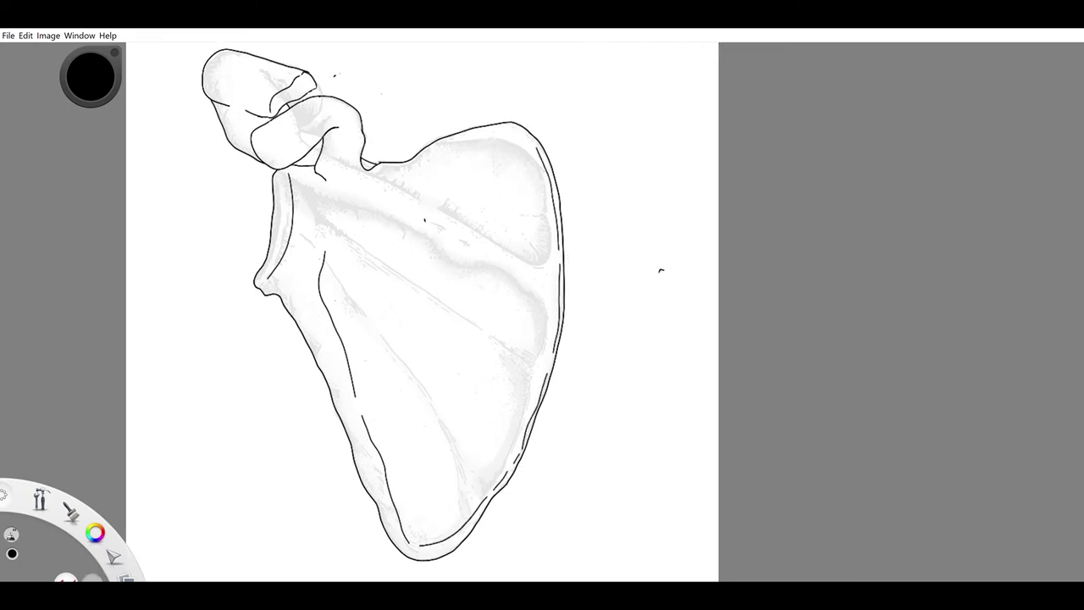
{"action": "mouse_move", "coordinate": [383, 163]}
{"action": "left_mouse_down"}
{"action": "mouse_move", "coordinate": [461, 131]}
{"action": "mouse_move", "coordinate": [532, 136]}
{"action": "left_mouse_up"}
Shade the inside of the superior border and the upper medial border with short, dense hatch strokes
{"action": "left_click_drag", "start_coordinate": [378, 176], "coordinate": [394, 166]}
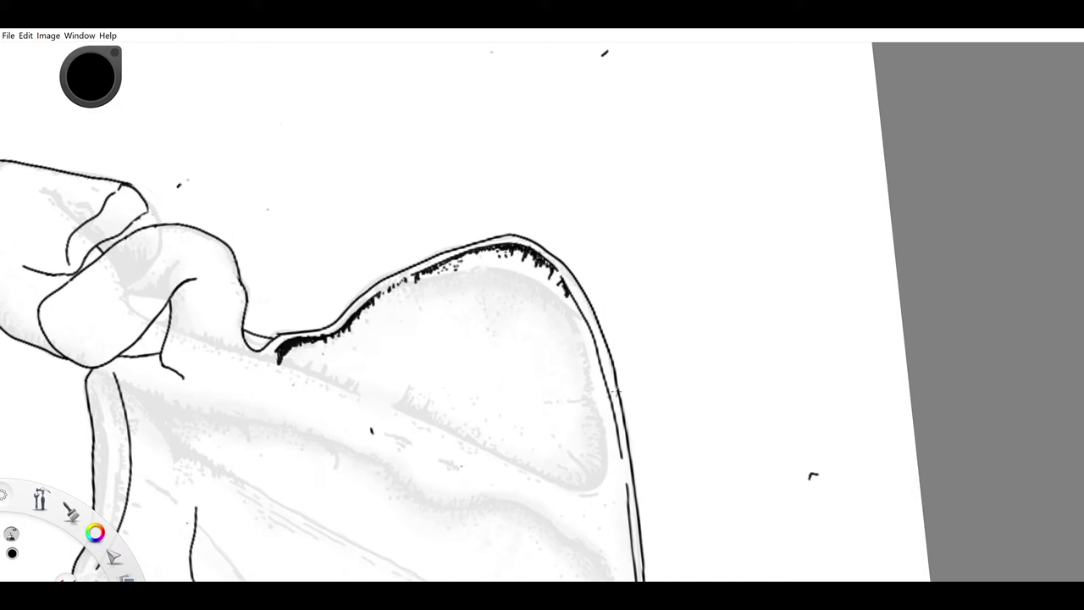
{"action": "left_click_drag", "start_coordinate": [569, 296], "coordinate": [613, 391]}
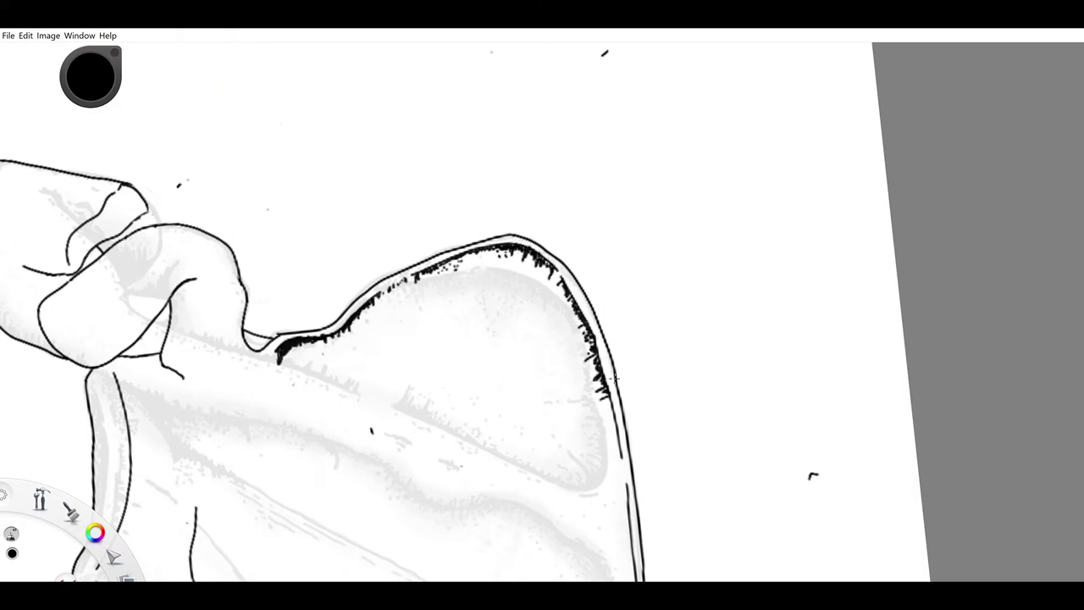
{"action": "left_click_drag", "start_coordinate": [597, 354], "coordinate": [602, 369]}
Hatch the inside edge of the inferior angle and the rest of the medial border with short strokes
{"action": "scroll", "coordinate": [611, 364], "scroll_direction": "down", "scroll_amount": 8}
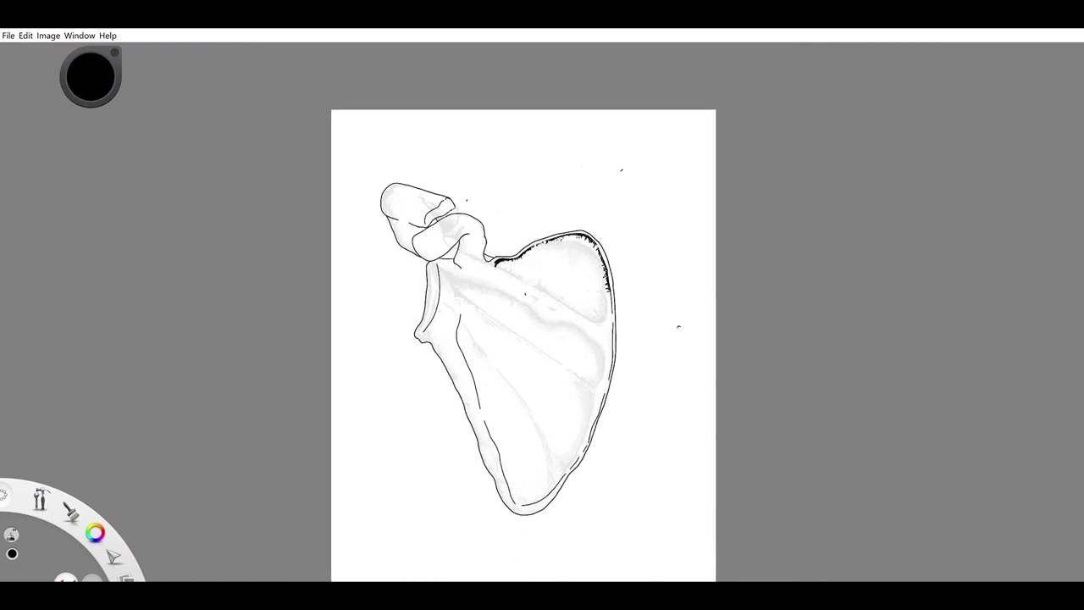
{"action": "scroll", "coordinate": [470, 436], "scroll_direction": "up", "scroll_amount": 3}
{"action": "left_click_drag", "start_coordinate": [462, 463], "coordinate": [468, 481]}
{"action": "mouse_move", "coordinate": [467, 476]}
{"action": "left_mouse_down"}
{"action": "mouse_move", "coordinate": [514, 493]}
{"action": "mouse_move", "coordinate": [543, 469]}
{"action": "mouse_move", "coordinate": [592, 401]}
{"action": "mouse_move", "coordinate": [606, 335]}
{"action": "left_mouse_up"}
{"action": "left_click_drag", "start_coordinate": [612, 186], "coordinate": [615, 274]}
{"action": "left_click_drag", "start_coordinate": [618, 269], "coordinate": [613, 315]}
{"action": "left_click_drag", "start_coordinate": [617, 301], "coordinate": [611, 319]}
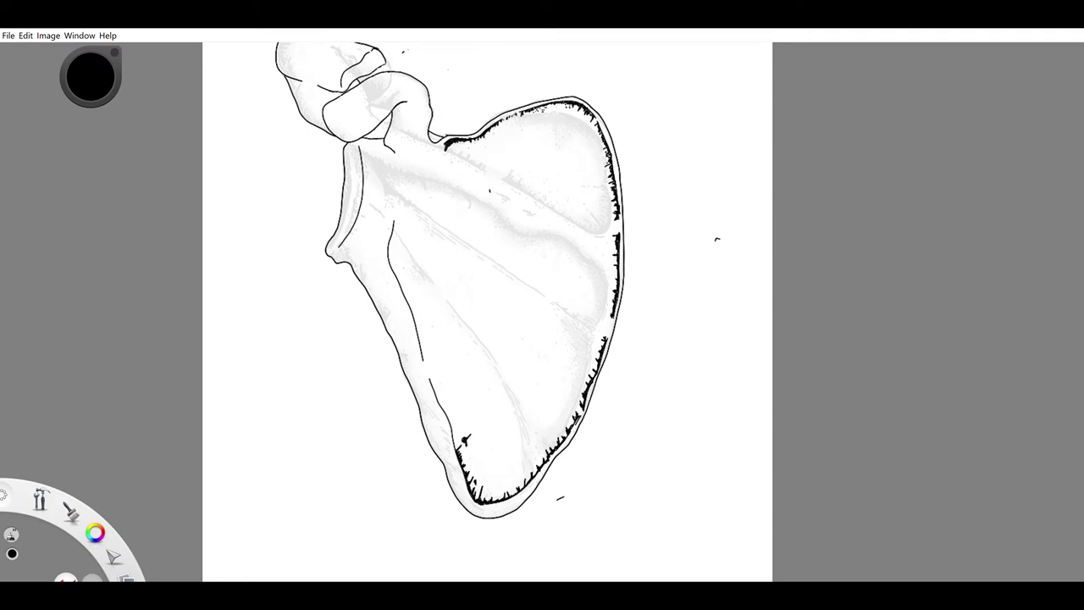
Thicken the upper inner line of the lateral border and stipple the gap in the medial border's shading
{"action": "mouse_move", "coordinate": [393, 245]}
{"action": "left_mouse_down"}
{"action": "mouse_move", "coordinate": [425, 356]}
{"action": "mouse_move", "coordinate": [393, 265]}
{"action": "left_mouse_up"}
{"action": "mouse_move", "coordinate": [393, 227]}
{"action": "left_mouse_down"}
{"action": "mouse_move", "coordinate": [390, 257]}
{"action": "mouse_move", "coordinate": [423, 360]}
{"action": "left_mouse_up"}
{"action": "mouse_move", "coordinate": [422, 329]}
{"action": "left_mouse_down"}
{"action": "mouse_move", "coordinate": [425, 353]}
{"action": "mouse_move", "coordinate": [394, 259]}
{"action": "left_mouse_up"}
{"action": "left_click_drag", "start_coordinate": [612, 318], "coordinate": [606, 331]}
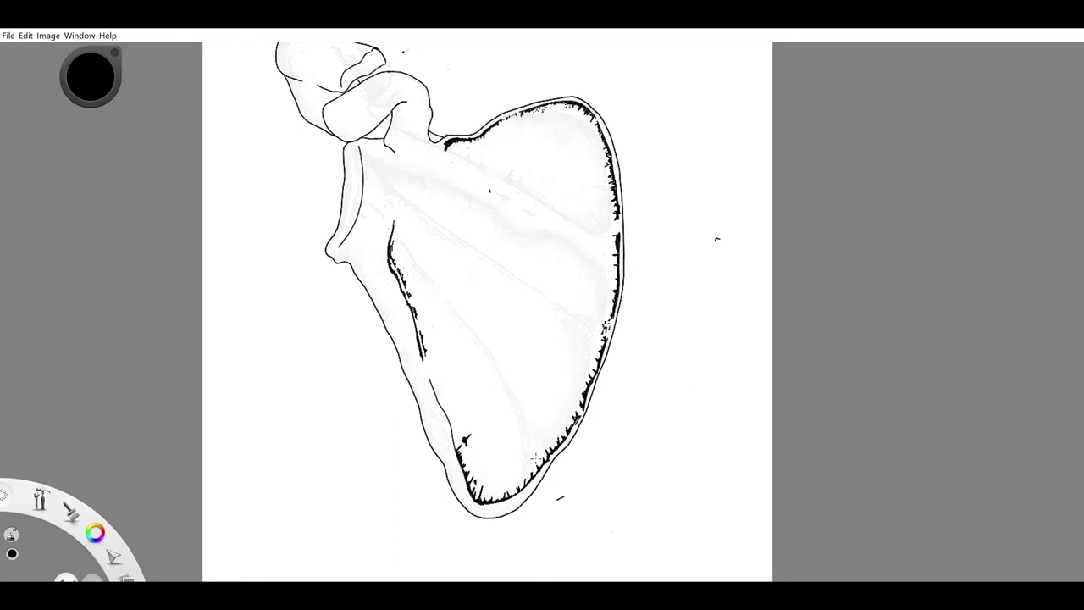
Add hatching inside the inferior angle and along the lower inner line of the lateral border
{"action": "left_click_drag", "start_coordinate": [515, 476], "coordinate": [552, 433]}
{"action": "mouse_move", "coordinate": [480, 463]}
{"action": "left_mouse_down"}
{"action": "mouse_move", "coordinate": [511, 484]}
{"action": "mouse_move", "coordinate": [488, 451]}
{"action": "left_mouse_up"}
{"action": "left_click_drag", "start_coordinate": [430, 370], "coordinate": [455, 440]}
{"action": "mouse_move", "coordinate": [452, 421]}
{"action": "left_mouse_down"}
{"action": "mouse_move", "coordinate": [460, 450]}
{"action": "mouse_move", "coordinate": [458, 440]}
{"action": "left_mouse_up"}
{"action": "mouse_move", "coordinate": [436, 395]}
{"action": "left_mouse_down"}
{"action": "mouse_move", "coordinate": [446, 409]}
{"action": "mouse_move", "coordinate": [428, 406]}
{"action": "left_mouse_up"}
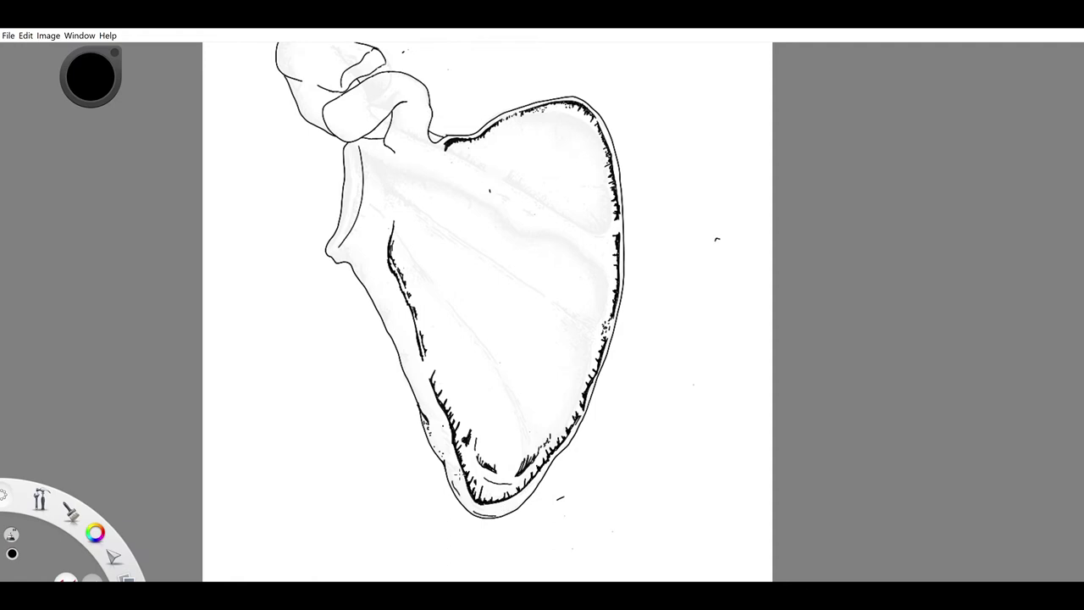
{"action": "left_click_drag", "start_coordinate": [461, 450], "coordinate": [463, 457]}
{"action": "left_click_drag", "start_coordinate": [469, 476], "coordinate": [476, 499]}
Texture the bone just below the glenoid and along the upper lateral border with short broken strokes
{"action": "left_click_drag", "start_coordinate": [349, 245], "coordinate": [358, 233]}
{"action": "left_click_drag", "start_coordinate": [365, 147], "coordinate": [359, 226]}
{"action": "left_click_drag", "start_coordinate": [352, 248], "coordinate": [381, 297]}
{"action": "left_click_drag", "start_coordinate": [386, 314], "coordinate": [389, 322]}
{"action": "left_click_drag", "start_coordinate": [391, 330], "coordinate": [396, 337]}
{"action": "left_click_drag", "start_coordinate": [361, 234], "coordinate": [361, 263]}
{"action": "mouse_move", "coordinate": [357, 267]}
{"action": "left_mouse_down"}
{"action": "mouse_move", "coordinate": [368, 282]}
{"action": "mouse_move", "coordinate": [355, 240]}
{"action": "left_mouse_up"}
{"action": "left_click_drag", "start_coordinate": [352, 248], "coordinate": [354, 244]}
{"action": "left_click_drag", "start_coordinate": [358, 230], "coordinate": [366, 247]}
{"action": "left_click_drag", "start_coordinate": [366, 246], "coordinate": [368, 274]}
{"action": "mouse_move", "coordinate": [354, 254]}
{"action": "left_mouse_down"}
{"action": "mouse_move", "coordinate": [368, 268]}
{"action": "mouse_move", "coordinate": [340, 247]}
{"action": "left_mouse_up"}
Shade the glenoid cavity with a heavy dark inner edge and stippling, and add a contour line beside it
{"action": "left_click_drag", "start_coordinate": [364, 139], "coordinate": [347, 165]}
{"action": "left_click_drag", "start_coordinate": [347, 172], "coordinate": [338, 237]}
{"action": "mouse_move", "coordinate": [360, 148]}
{"action": "left_mouse_down"}
{"action": "mouse_move", "coordinate": [346, 151]}
{"action": "mouse_move", "coordinate": [358, 157]}
{"action": "mouse_move", "coordinate": [359, 206]}
{"action": "mouse_move", "coordinate": [339, 246]}
{"action": "left_mouse_up"}
{"action": "key", "text": "ctrl+z"}
{"action": "left_click_drag", "start_coordinate": [361, 196], "coordinate": [346, 238]}
{"action": "left_click_drag", "start_coordinate": [357, 200], "coordinate": [352, 214]}
{"action": "left_click_drag", "start_coordinate": [362, 169], "coordinate": [355, 205]}
{"action": "left_click_drag", "start_coordinate": [358, 149], "coordinate": [351, 215]}
{"action": "left_click_drag", "start_coordinate": [353, 214], "coordinate": [347, 230]}
{"action": "left_click", "coordinate": [354, 185]}
{"action": "left_click", "coordinate": [353, 164]}
{"action": "left_click", "coordinate": [354, 158]}
{"action": "left_click", "coordinate": [355, 152]}
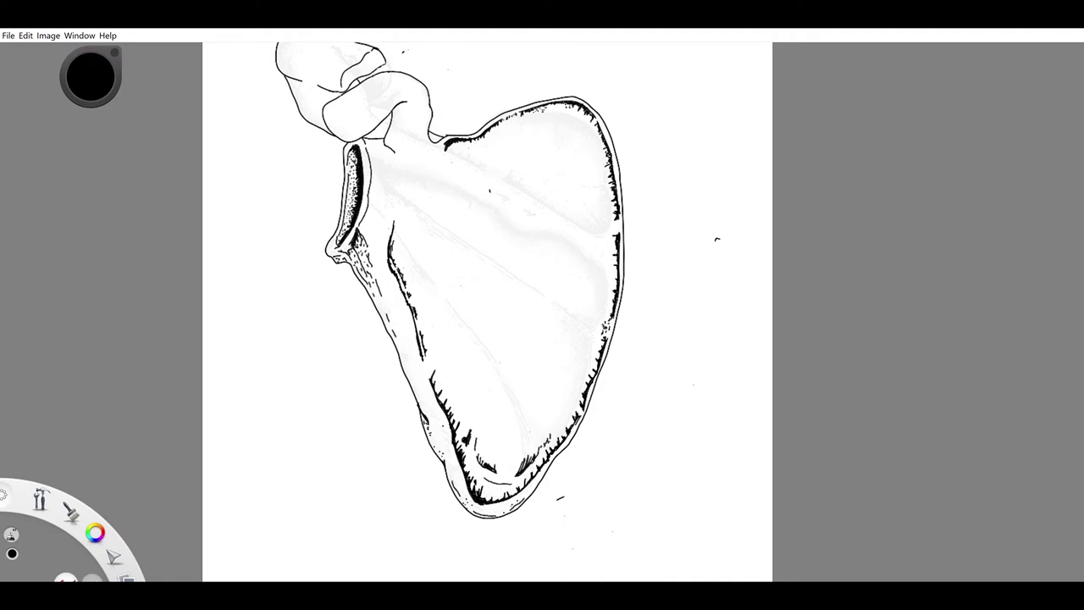
Draw thin broken ridge lines across the surface of the scapula's blade
{"action": "left_click_drag", "start_coordinate": [498, 380], "coordinate": [508, 445]}
{"action": "left_click_drag", "start_coordinate": [493, 334], "coordinate": [495, 347]}
{"action": "left_click_drag", "start_coordinate": [569, 125], "coordinate": [531, 169]}
{"action": "left_click_drag", "start_coordinate": [506, 212], "coordinate": [494, 244]}
{"action": "left_click_drag", "start_coordinate": [414, 208], "coordinate": [447, 241]}
{"action": "left_click_drag", "start_coordinate": [464, 250], "coordinate": [524, 287]}
{"action": "left_click_drag", "start_coordinate": [553, 302], "coordinate": [595, 324]}
{"action": "left_click_drag", "start_coordinate": [555, 137], "coordinate": [546, 156]}
{"action": "left_click_drag", "start_coordinate": [571, 323], "coordinate": [583, 338]}
{"action": "left_click_drag", "start_coordinate": [487, 386], "coordinate": [487, 407]}
{"action": "left_click_drag", "start_coordinate": [517, 396], "coordinate": [531, 409]}
{"action": "left_click_drag", "start_coordinate": [402, 231], "coordinate": [417, 238]}
{"action": "left_click_drag", "start_coordinate": [445, 247], "coordinate": [454, 258]}
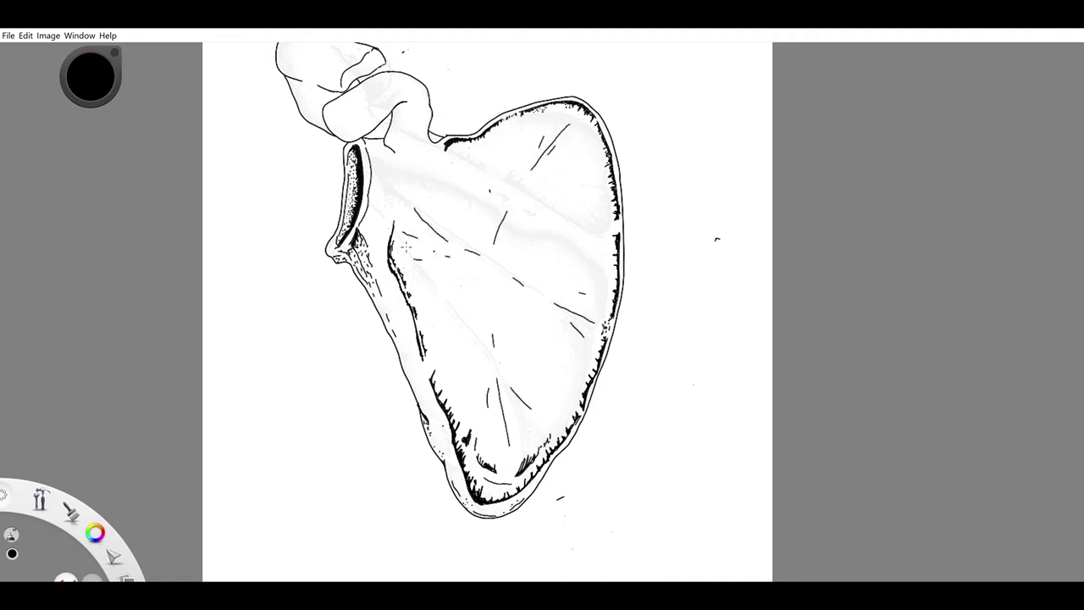
Stipple the upper end of the inner contour along the lateral border
{"action": "left_click_drag", "start_coordinate": [394, 227], "coordinate": [393, 241]}
{"action": "left_click_drag", "start_coordinate": [398, 244], "coordinate": [393, 249]}
{"action": "left_click", "coordinate": [398, 249]}
{"action": "left_click", "coordinate": [398, 261]}
{"action": "left_click", "coordinate": [397, 237]}
{"action": "left_click", "coordinate": [395, 222]}
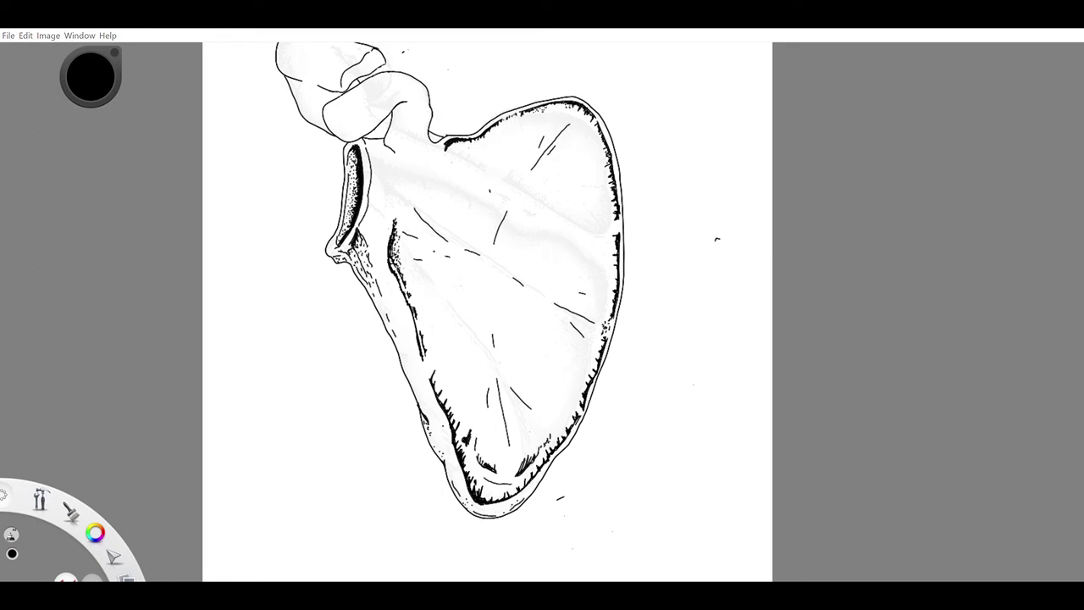
Draw short contour strokes from the neck to the superior notch and stipple the blade beside them
{"action": "mouse_move", "coordinate": [429, 178]}
{"action": "left_mouse_down"}
{"action": "mouse_move", "coordinate": [399, 205]}
{"action": "mouse_move", "coordinate": [407, 192]}
{"action": "left_mouse_up"}
{"action": "left_click_drag", "start_coordinate": [444, 155], "coordinate": [434, 167]}
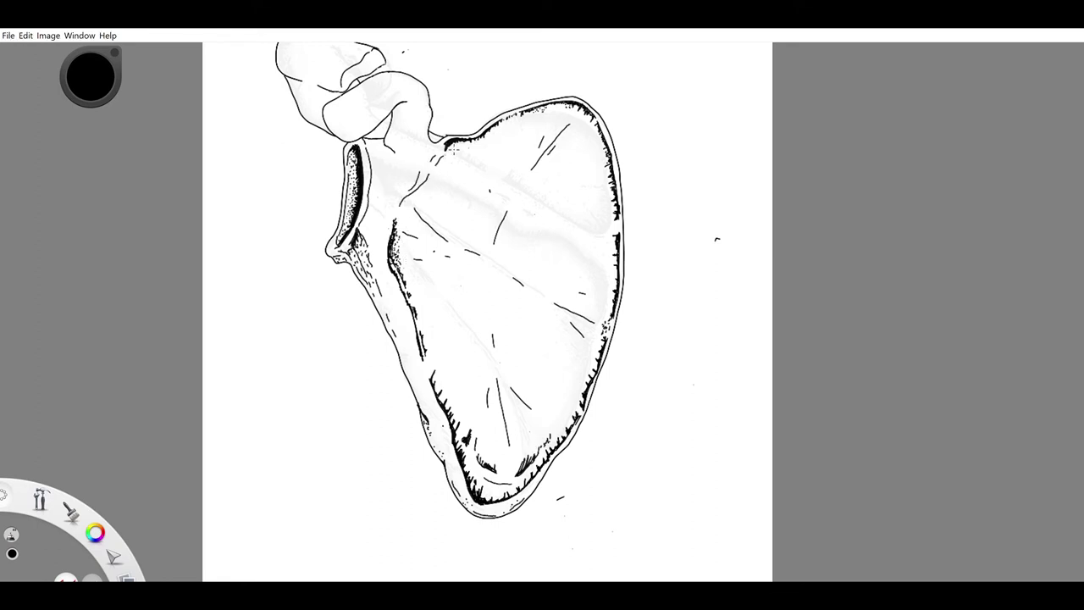
{"action": "left_click", "coordinate": [404, 208]}
{"action": "left_click", "coordinate": [436, 176]}
{"action": "left_click", "coordinate": [429, 186]}
{"action": "left_click", "coordinate": [409, 205]}
{"action": "left_click", "coordinate": [399, 222]}
{"action": "left_click", "coordinate": [443, 174]}
{"action": "left_click", "coordinate": [436, 183]}
{"action": "left_click", "coordinate": [463, 147]}
{"action": "left_click", "coordinate": [458, 153]}
{"action": "left_click", "coordinate": [468, 149]}
{"action": "left_click", "coordinate": [465, 155]}
{"action": "left_click", "coordinate": [453, 154]}
{"action": "left_click", "coordinate": [459, 160]}
{"action": "left_click", "coordinate": [451, 163]}
{"action": "left_click", "coordinate": [471, 161]}
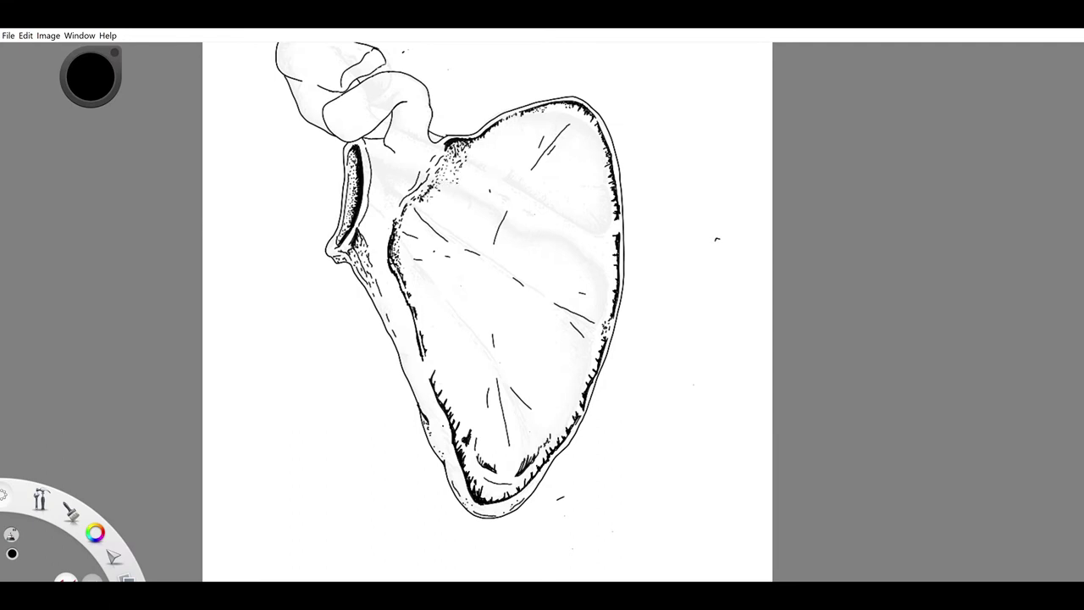
{"action": "left_click", "coordinate": [477, 146]}
{"action": "left_click", "coordinate": [474, 152]}
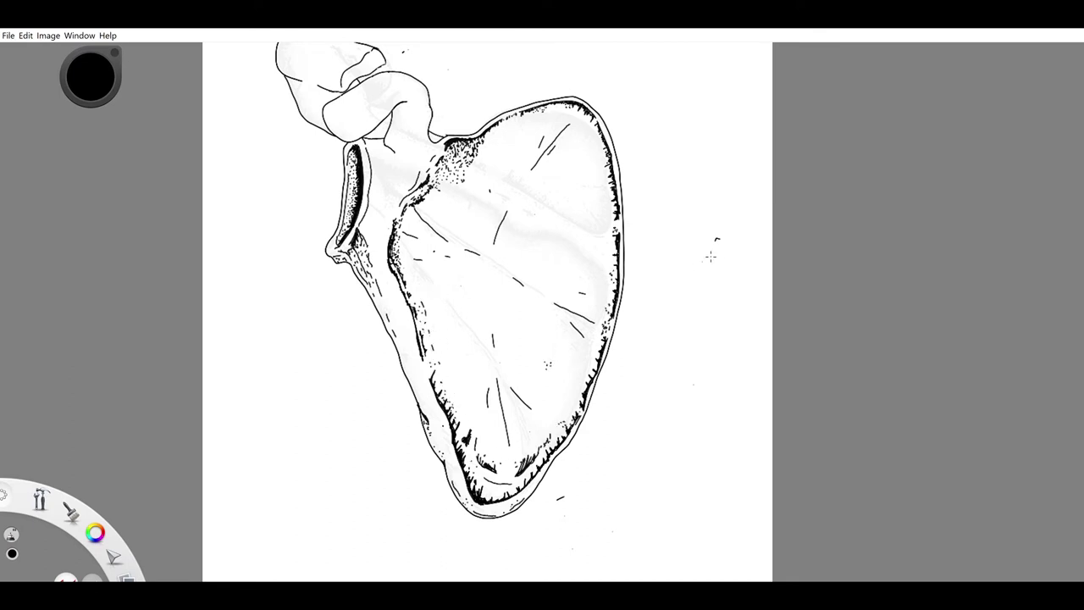
Stipple the upper corner and the middle of the scapula's blade
{"action": "left_click_drag", "start_coordinate": [592, 129], "coordinate": [598, 156]}
{"action": "left_click_drag", "start_coordinate": [587, 143], "coordinate": [585, 155]}
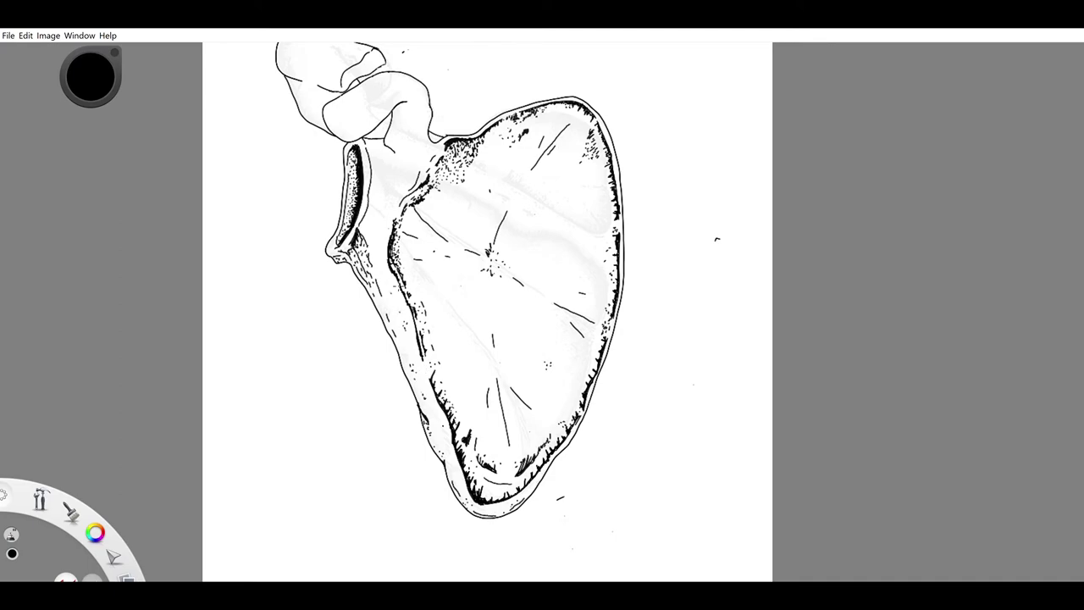
{"action": "scroll", "coordinate": [716, 440], "scroll_direction": "down", "scroll_amount": 3}
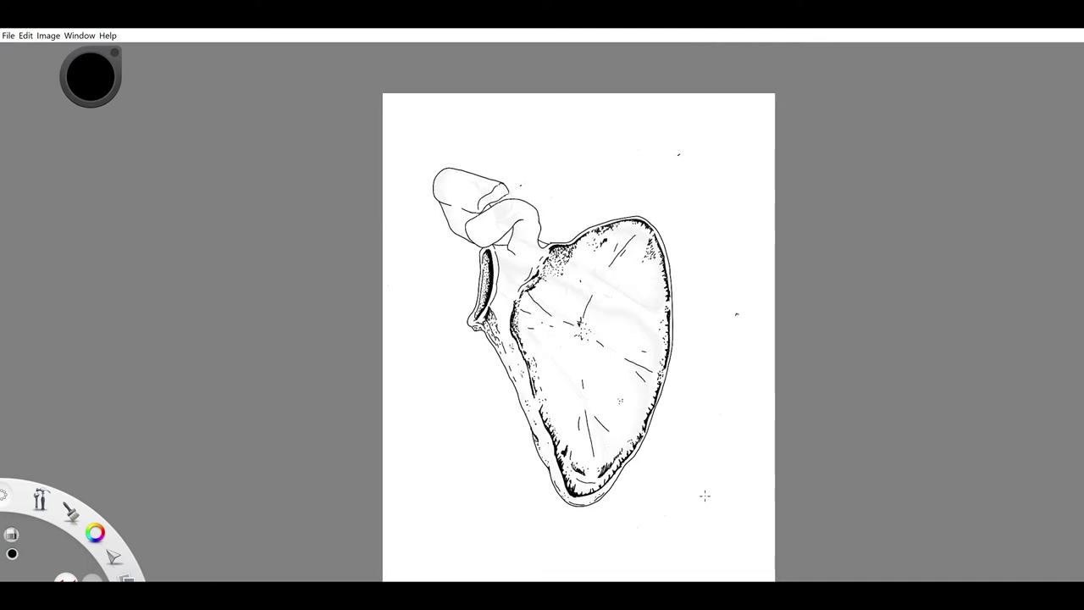
Hatch the lower edge of the acromion with dense short upward strokes
{"action": "scroll", "coordinate": [537, 160], "scroll_direction": "up", "scroll_amount": 3}
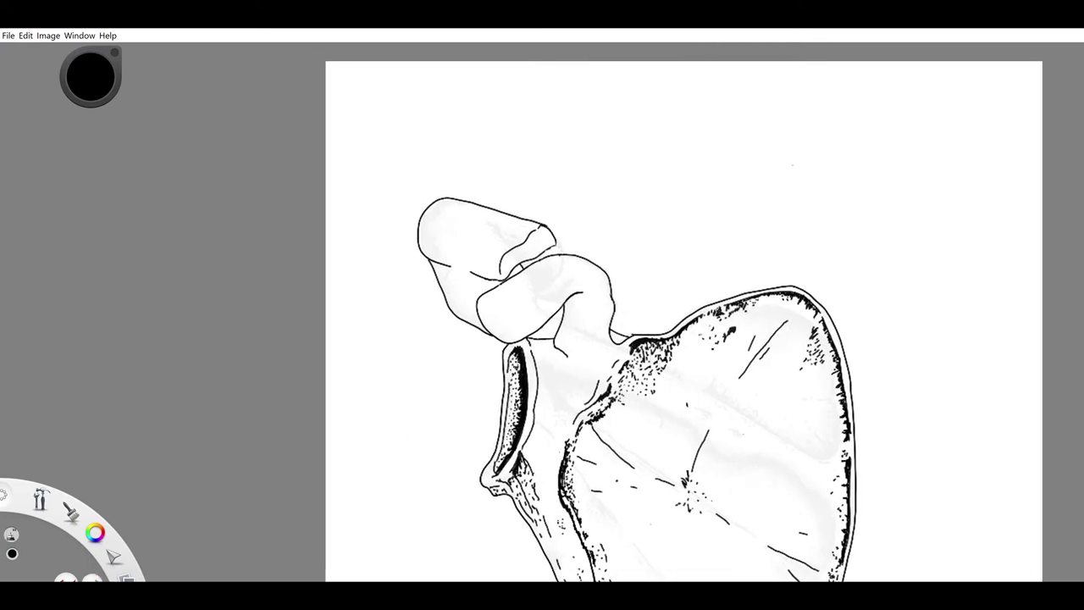
{"action": "left_click_drag", "start_coordinate": [499, 278], "coordinate": [500, 257]}
{"action": "left_click_drag", "start_coordinate": [496, 279], "coordinate": [490, 261]}
{"action": "left_click_drag", "start_coordinate": [477, 274], "coordinate": [471, 258]}
{"action": "mouse_move", "coordinate": [484, 277]}
{"action": "left_mouse_down"}
{"action": "mouse_move", "coordinate": [483, 260]}
{"action": "mouse_move", "coordinate": [461, 257]}
{"action": "left_mouse_up"}
{"action": "left_click_drag", "start_coordinate": [453, 268], "coordinate": [444, 268]}
{"action": "mouse_move", "coordinate": [449, 252]}
{"action": "left_mouse_down"}
{"action": "mouse_move", "coordinate": [428, 260]}
{"action": "mouse_move", "coordinate": [485, 265]}
{"action": "left_mouse_up"}
{"action": "mouse_move", "coordinate": [499, 273]}
{"action": "left_mouse_down"}
{"action": "mouse_move", "coordinate": [500, 263]}
{"action": "mouse_move", "coordinate": [512, 270]}
{"action": "left_mouse_up"}
{"action": "left_click_drag", "start_coordinate": [502, 277], "coordinate": [508, 261]}
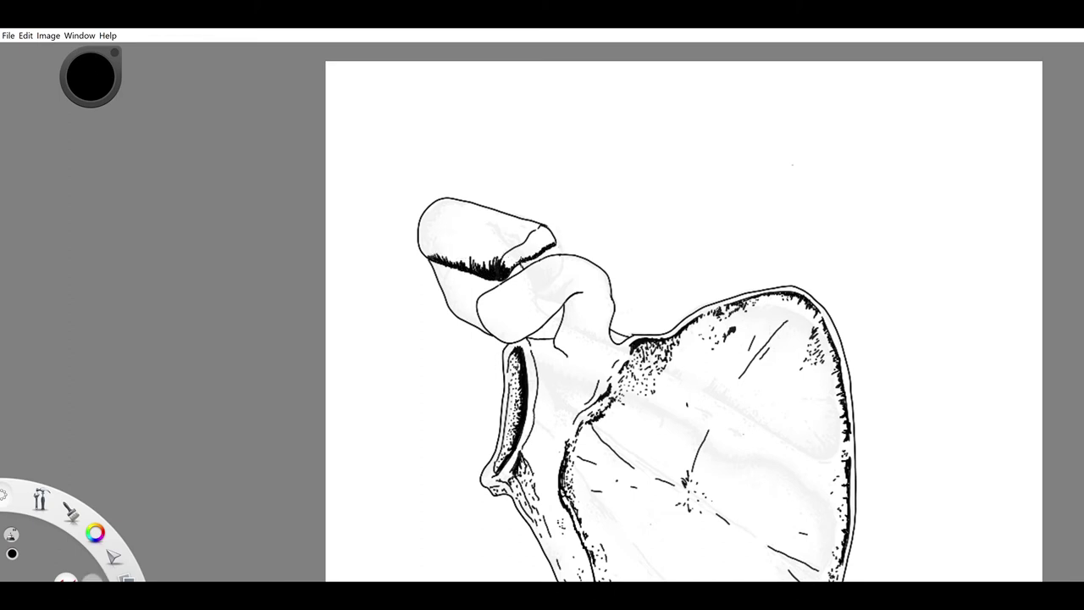
Shade the facet at the acromion's end with dark strokes and stippling
{"action": "left_click_drag", "start_coordinate": [553, 227], "coordinate": [542, 242]}
{"action": "mouse_move", "coordinate": [533, 246]}
{"action": "left_mouse_down"}
{"action": "mouse_move", "coordinate": [511, 266]}
{"action": "mouse_move", "coordinate": [522, 255]}
{"action": "left_mouse_up"}
{"action": "mouse_move", "coordinate": [560, 232]}
{"action": "left_mouse_down"}
{"action": "mouse_move", "coordinate": [547, 244]}
{"action": "mouse_move", "coordinate": [531, 244]}
{"action": "mouse_move", "coordinate": [544, 230]}
{"action": "mouse_move", "coordinate": [520, 237]}
{"action": "left_mouse_up"}
{"action": "left_click_drag", "start_coordinate": [518, 241], "coordinate": [510, 247]}
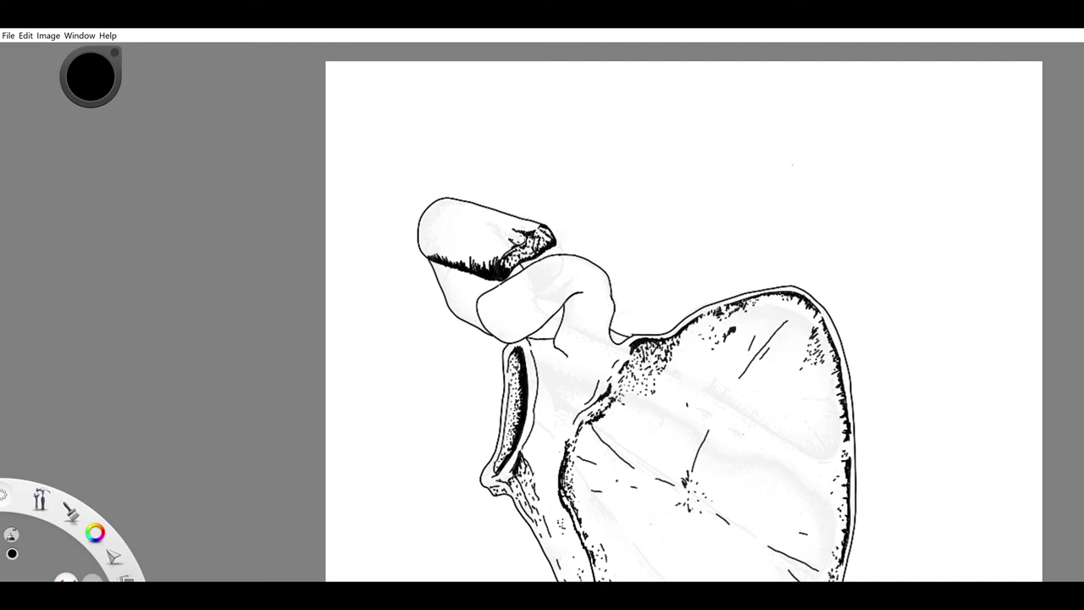
Extend the outline of the acromion's rounded end slightly outward and erase the old contour line inside it
{"action": "mouse_move", "coordinate": [426, 210]}
{"action": "left_mouse_down"}
{"action": "mouse_move", "coordinate": [415, 245]}
{"action": "mouse_move", "coordinate": [419, 215]}
{"action": "left_mouse_up"}
{"action": "key", "text": "e"}
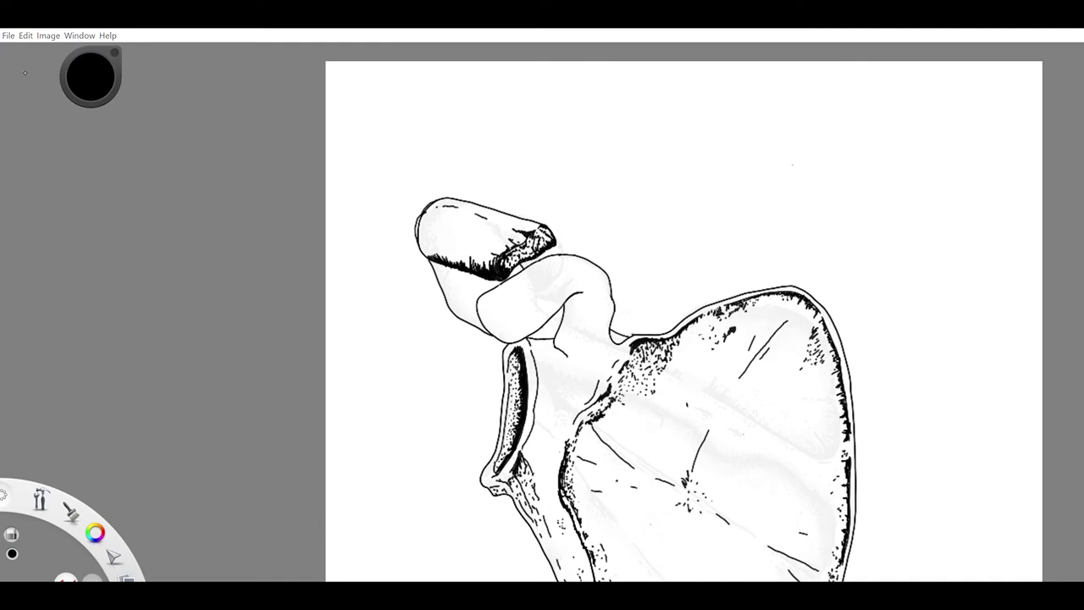
{"action": "scroll", "coordinate": [461, 175], "scroll_direction": "up", "scroll_amount": 3}
{"action": "left_click_drag", "start_coordinate": [383, 297], "coordinate": [418, 223]}
{"action": "key", "text": "b"}
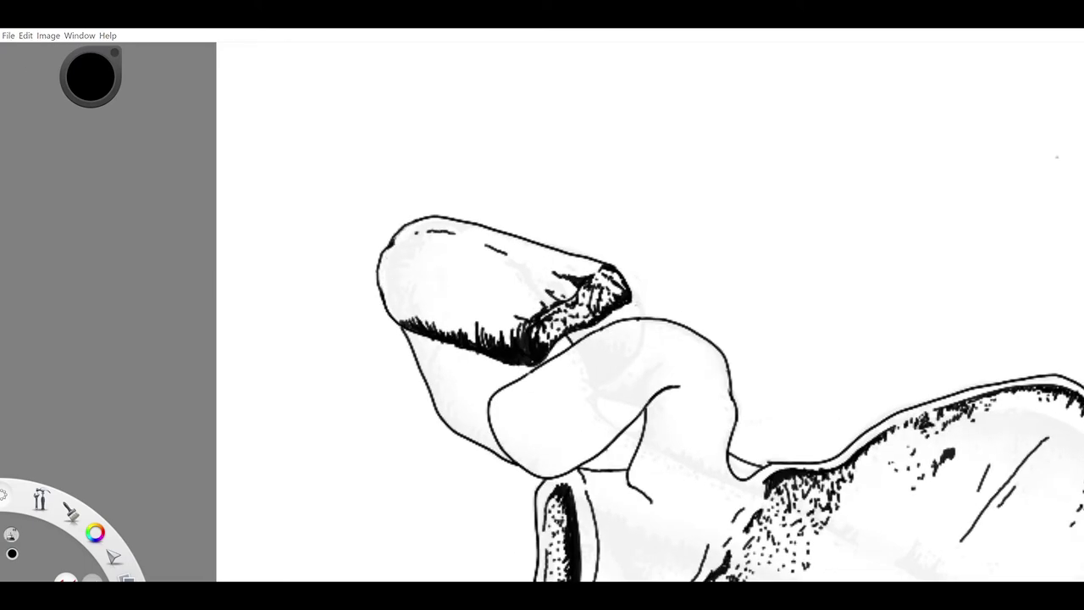
Continue the hatching around the acromion's rounded end and add short strokes above its lower edge
{"action": "left_click_drag", "start_coordinate": [407, 325], "coordinate": [399, 305]}
{"action": "left_click_drag", "start_coordinate": [395, 319], "coordinate": [384, 286]}
{"action": "left_click_drag", "start_coordinate": [412, 289], "coordinate": [402, 290]}
{"action": "left_click_drag", "start_coordinate": [462, 315], "coordinate": [433, 295]}
{"action": "left_click_drag", "start_coordinate": [442, 304], "coordinate": [451, 301]}
Redraw the outer contour beneath the acromion as an irregular edge and erase the leftover straight line
{"action": "left_click_drag", "start_coordinate": [462, 437], "coordinate": [417, 369]}
{"action": "left_click_drag", "start_coordinate": [417, 369], "coordinate": [403, 332]}
{"action": "key", "text": "e"}
{"action": "mouse_move", "coordinate": [429, 392]}
{"action": "left_mouse_down"}
{"action": "mouse_move", "coordinate": [445, 426]}
{"action": "mouse_move", "coordinate": [432, 393]}
{"action": "left_mouse_up"}
{"action": "left_click_drag", "start_coordinate": [441, 414], "coordinate": [461, 437]}
{"action": "left_click_drag", "start_coordinate": [438, 393], "coordinate": [448, 418]}
{"action": "key", "text": "b"}
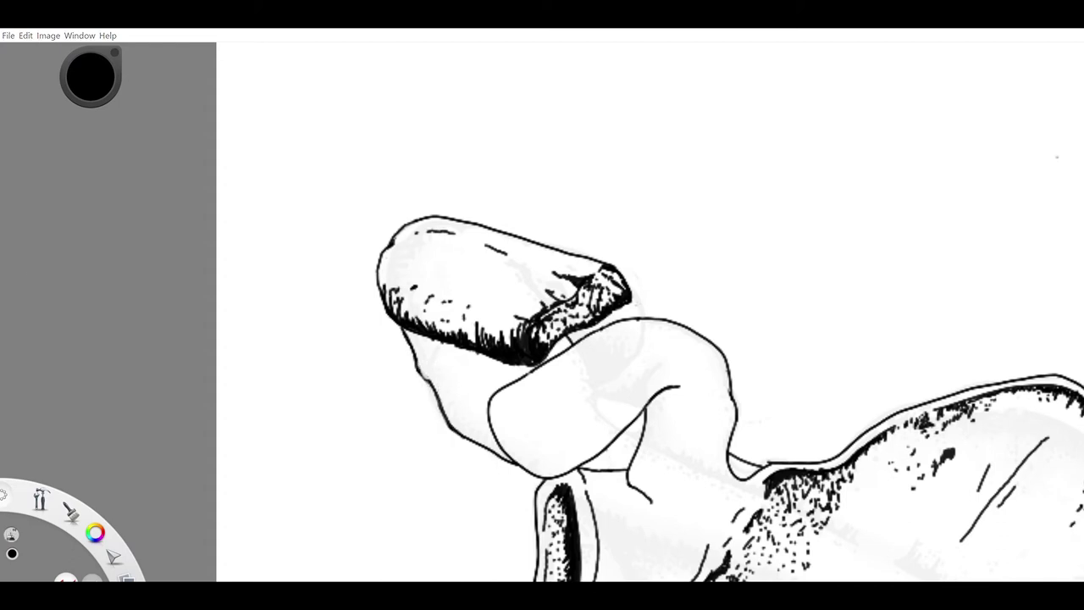
Shade the small gap beneath the coracoid process and the superior notch with dark hatching and dots
{"action": "left_click_drag", "start_coordinate": [611, 469], "coordinate": [613, 459]}
{"action": "left_click_drag", "start_coordinate": [599, 469], "coordinate": [592, 461]}
{"action": "left_click_drag", "start_coordinate": [618, 470], "coordinate": [630, 458]}
{"action": "left_click_drag", "start_coordinate": [737, 476], "coordinate": [743, 467]}
{"action": "left_click_drag", "start_coordinate": [750, 475], "coordinate": [753, 467]}
{"action": "mouse_move", "coordinate": [631, 446]}
{"action": "left_mouse_down"}
{"action": "mouse_move", "coordinate": [605, 455]}
{"action": "mouse_move", "coordinate": [642, 419]}
{"action": "left_mouse_up"}
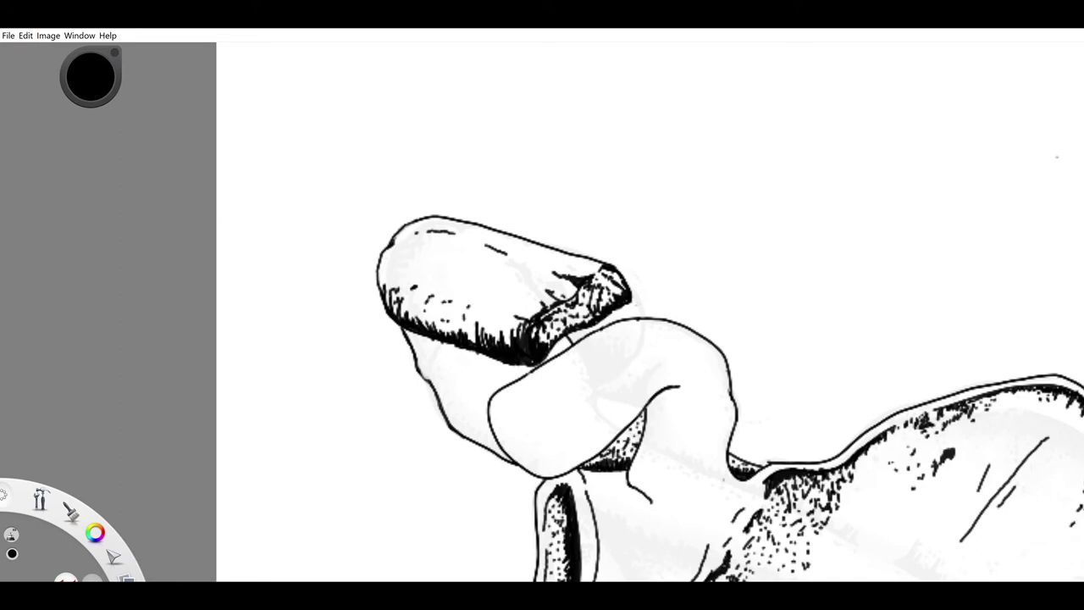
Fill the outer edge beneath the acromion with a heavy, uneven dark shadow
{"action": "mouse_move", "coordinate": [489, 449]}
{"action": "left_mouse_down"}
{"action": "mouse_move", "coordinate": [479, 435]}
{"action": "mouse_move", "coordinate": [488, 437]}
{"action": "left_mouse_up"}
{"action": "left_click_drag", "start_coordinate": [475, 442], "coordinate": [462, 434]}
{"action": "left_click_drag", "start_coordinate": [467, 435], "coordinate": [452, 425]}
{"action": "left_click_drag", "start_coordinate": [432, 384], "coordinate": [426, 377]}
{"action": "mouse_move", "coordinate": [420, 368]}
{"action": "left_mouse_down"}
{"action": "mouse_move", "coordinate": [444, 416]}
{"action": "mouse_move", "coordinate": [408, 332]}
{"action": "left_mouse_up"}
{"action": "left_click_drag", "start_coordinate": [425, 353], "coordinate": [429, 364]}
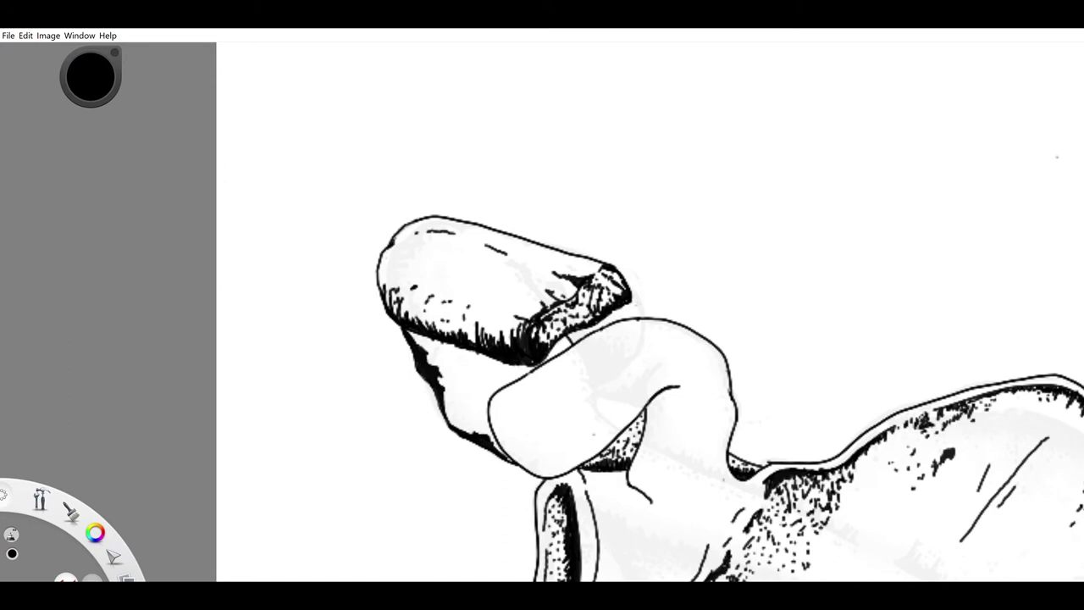
Add short hatching strokes to the surface beneath the acromion, between its dark edge and the coracoid process
{"action": "left_click_drag", "start_coordinate": [461, 402], "coordinate": [454, 417]}
{"action": "key", "text": "ctrl+z"}
{"action": "left_click_drag", "start_coordinate": [563, 336], "coordinate": [572, 346]}
{"action": "left_click_drag", "start_coordinate": [505, 367], "coordinate": [509, 377]}
{"action": "left_click_drag", "start_coordinate": [513, 366], "coordinate": [523, 375]}
{"action": "left_click_drag", "start_coordinate": [447, 345], "coordinate": [454, 356]}
{"action": "left_click_drag", "start_coordinate": [457, 348], "coordinate": [497, 368]}
{"action": "left_click_drag", "start_coordinate": [476, 402], "coordinate": [492, 415]}
{"action": "scroll", "coordinate": [769, 277], "scroll_direction": "down", "scroll_amount": 5}
{"action": "scroll", "coordinate": [813, 271], "scroll_direction": "up", "scroll_amount": 5}
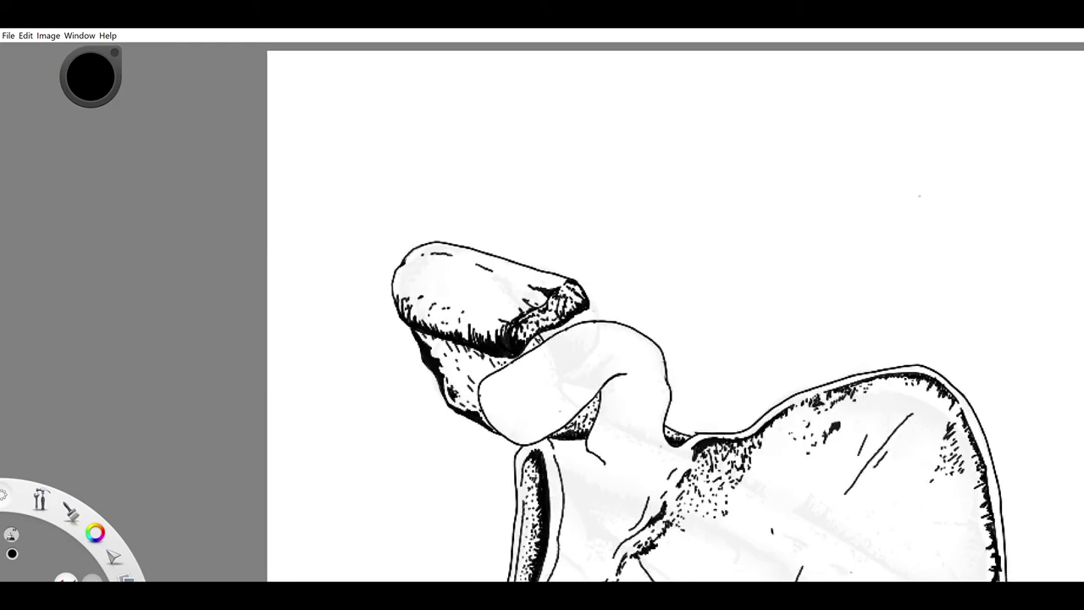
Shade the fold under the coracoid process with solid black and stippling, and thicken its curved outer outline
{"action": "left_click", "coordinate": [714, 407]}
{"action": "mouse_move", "coordinate": [605, 387]}
{"action": "left_mouse_down"}
{"action": "mouse_move", "coordinate": [598, 416]}
{"action": "mouse_move", "coordinate": [603, 398]}
{"action": "left_mouse_up"}
{"action": "mouse_move", "coordinate": [627, 378]}
{"action": "left_mouse_down"}
{"action": "mouse_move", "coordinate": [612, 384]}
{"action": "mouse_move", "coordinate": [630, 377]}
{"action": "left_mouse_up"}
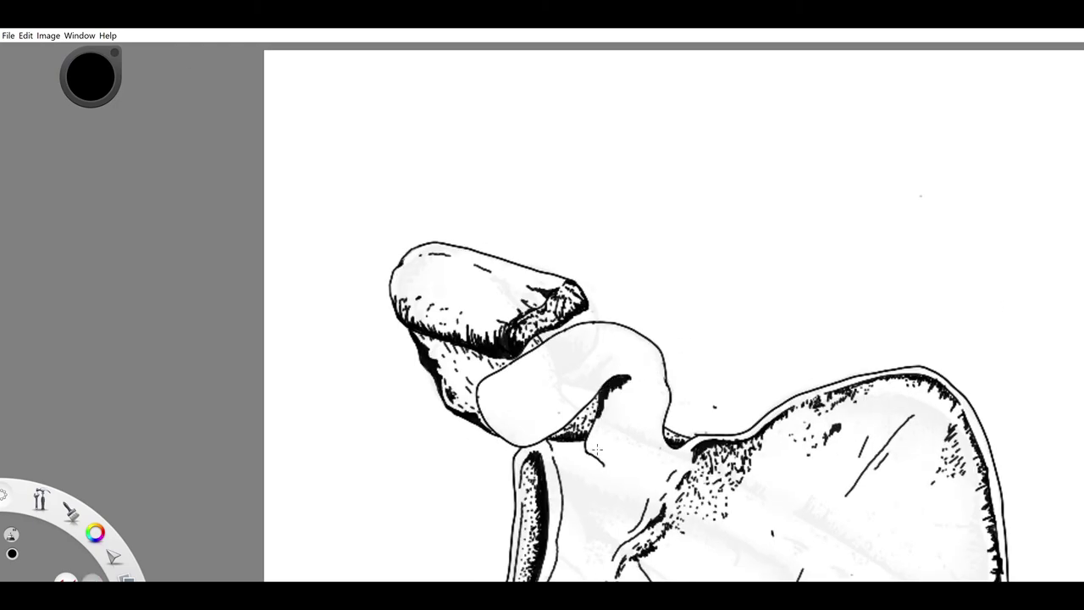
{"action": "mouse_move", "coordinate": [603, 464]}
{"action": "left_mouse_down"}
{"action": "mouse_move", "coordinate": [577, 440]}
{"action": "mouse_move", "coordinate": [592, 457]}
{"action": "left_mouse_up"}
{"action": "left_click_drag", "start_coordinate": [601, 461], "coordinate": [591, 425]}
{"action": "mouse_move", "coordinate": [594, 430]}
{"action": "left_mouse_down"}
{"action": "mouse_move", "coordinate": [603, 407]}
{"action": "mouse_move", "coordinate": [592, 446]}
{"action": "left_mouse_up"}
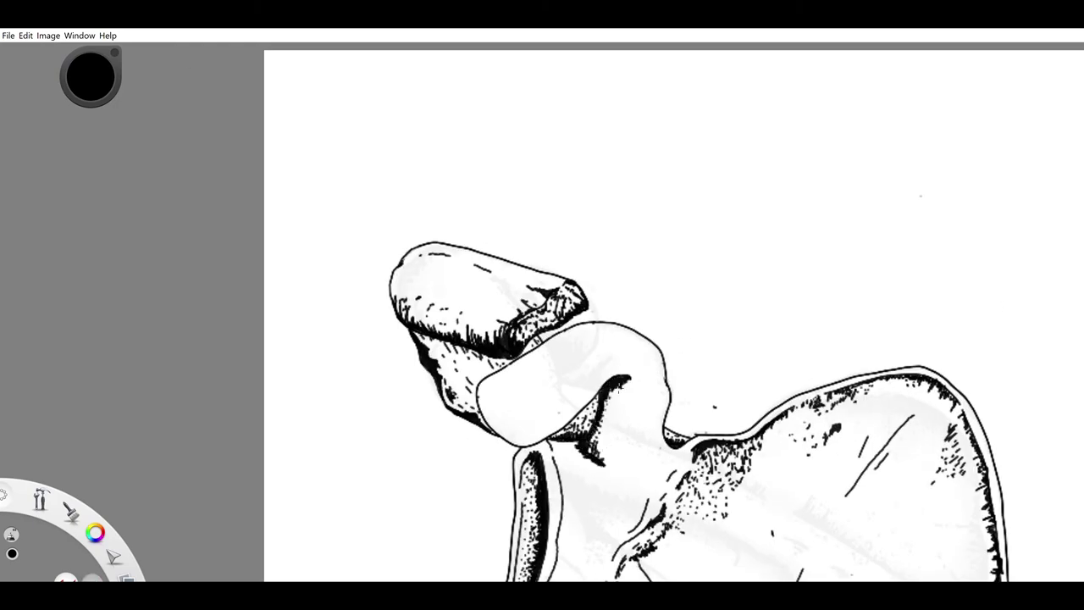
{"action": "mouse_move", "coordinate": [633, 383]}
{"action": "left_mouse_down"}
{"action": "mouse_move", "coordinate": [603, 437]}
{"action": "mouse_move", "coordinate": [610, 421]}
{"action": "left_mouse_up"}
{"action": "mouse_move", "coordinate": [562, 327]}
{"action": "left_mouse_down"}
{"action": "mouse_move", "coordinate": [614, 325]}
{"action": "mouse_move", "coordinate": [667, 384]}
{"action": "mouse_move", "coordinate": [662, 447]}
{"action": "left_mouse_up"}
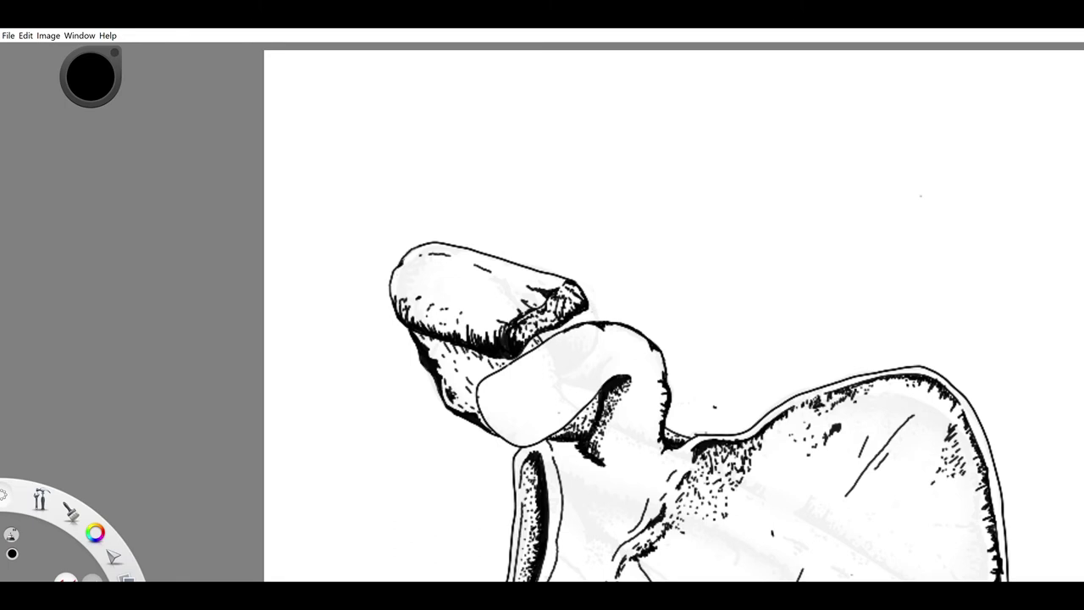
Draw the rounded end face of the coracoid process and hatch its lower edge up to the fold
{"action": "mouse_move", "coordinate": [489, 386]}
{"action": "left_mouse_down"}
{"action": "mouse_move", "coordinate": [508, 385]}
{"action": "mouse_move", "coordinate": [533, 430]}
{"action": "mouse_move", "coordinate": [549, 420]}
{"action": "left_mouse_up"}
{"action": "mouse_move", "coordinate": [538, 415]}
{"action": "left_mouse_down"}
{"action": "mouse_move", "coordinate": [543, 434]}
{"action": "mouse_move", "coordinate": [552, 423]}
{"action": "left_mouse_up"}
{"action": "left_click_drag", "start_coordinate": [564, 429], "coordinate": [573, 403]}
{"action": "mouse_move", "coordinate": [591, 404]}
{"action": "left_mouse_down"}
{"action": "mouse_move", "coordinate": [585, 389]}
{"action": "mouse_move", "coordinate": [621, 374]}
{"action": "left_mouse_up"}
{"action": "mouse_move", "coordinate": [599, 394]}
{"action": "left_mouse_down"}
{"action": "mouse_move", "coordinate": [594, 380]}
{"action": "mouse_move", "coordinate": [636, 369]}
{"action": "mouse_move", "coordinate": [632, 359]}
{"action": "mouse_move", "coordinate": [569, 418]}
{"action": "left_mouse_up"}
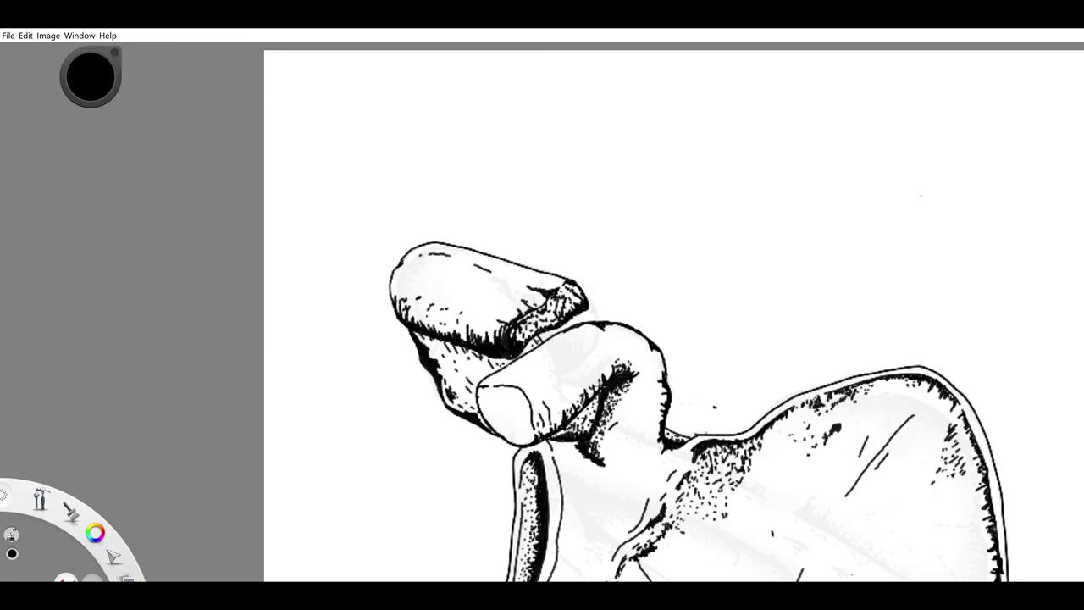
Draw short broken texture strokes along the coracoid process, down its base and across the acromion
{"action": "left_click_drag", "start_coordinate": [584, 331], "coordinate": [572, 337]}
{"action": "left_click_drag", "start_coordinate": [554, 349], "coordinate": [506, 384]}
{"action": "left_click_drag", "start_coordinate": [547, 349], "coordinate": [565, 338]}
{"action": "mouse_move", "coordinate": [654, 424]}
{"action": "left_mouse_down"}
{"action": "mouse_move", "coordinate": [650, 446]}
{"action": "mouse_move", "coordinate": [606, 464]}
{"action": "left_mouse_up"}
{"action": "left_click_drag", "start_coordinate": [639, 386], "coordinate": [628, 413]}
{"action": "left_click_drag", "start_coordinate": [647, 387], "coordinate": [641, 409]}
{"action": "mouse_move", "coordinate": [475, 303]}
{"action": "left_mouse_down"}
{"action": "mouse_move", "coordinate": [428, 279]}
{"action": "mouse_move", "coordinate": [460, 288]}
{"action": "left_mouse_up"}
{"action": "left_click_drag", "start_coordinate": [480, 277], "coordinate": [495, 285]}
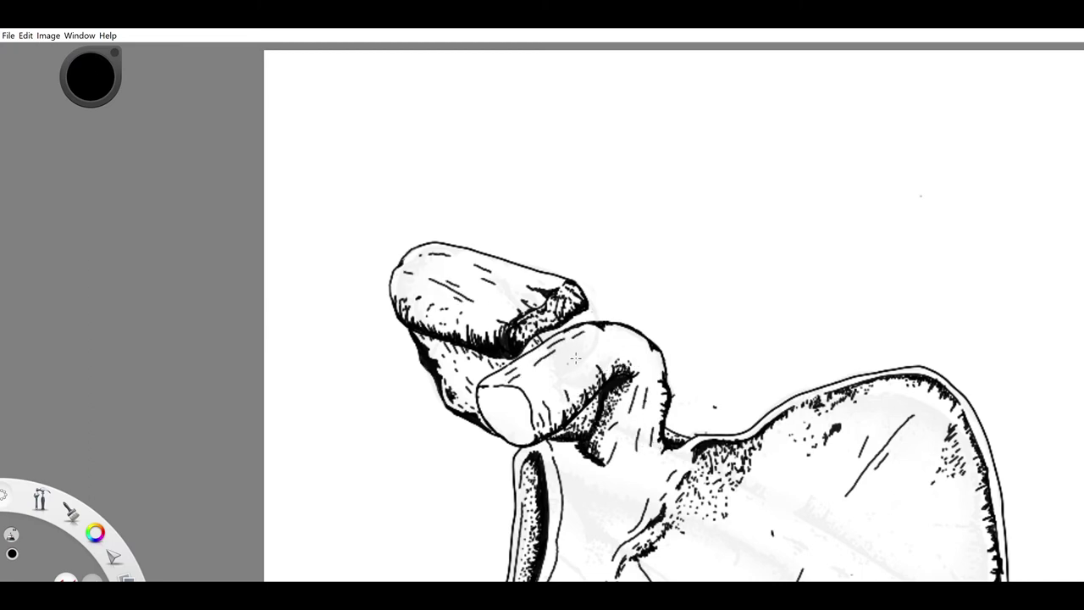
Add dashed contour strokes around the coracoid's bend and stipple its middle surface
{"action": "left_click_drag", "start_coordinate": [540, 379], "coordinate": [560, 358]}
{"action": "left_click_drag", "start_coordinate": [570, 354], "coordinate": [582, 345]}
{"action": "left_click_drag", "start_coordinate": [602, 338], "coordinate": [612, 333]}
{"action": "left_click_drag", "start_coordinate": [621, 337], "coordinate": [650, 379]}
{"action": "left_click", "coordinate": [563, 366]}
{"action": "left_click", "coordinate": [604, 365]}
{"action": "left_click", "coordinate": [576, 367]}
{"action": "left_click", "coordinate": [577, 376]}
{"action": "left_click", "coordinate": [590, 385]}
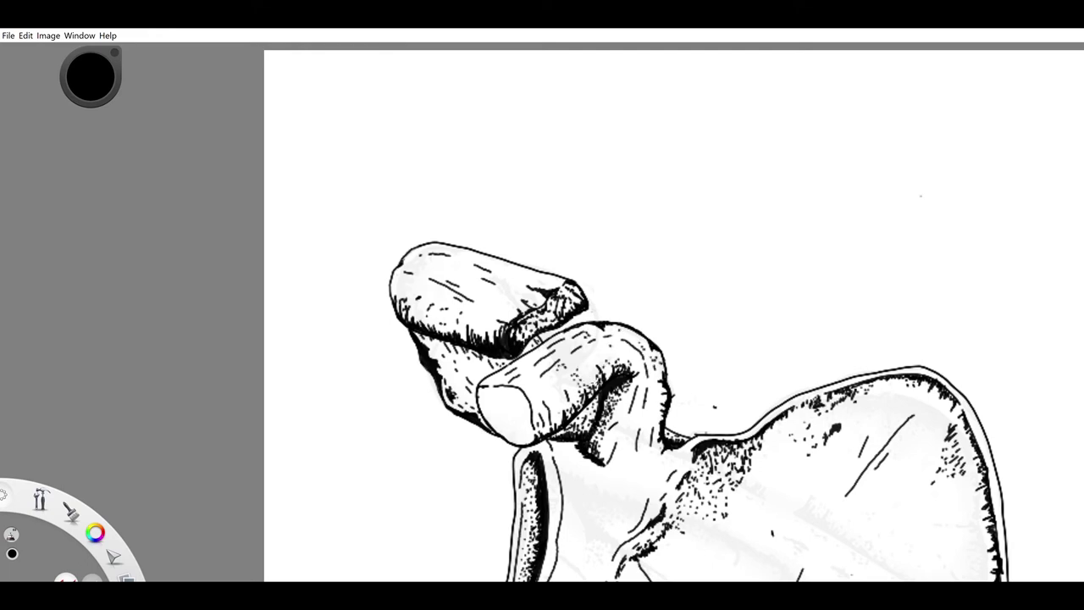
Fill the coracoid's end face with curved contour strokes and add texture strokes beside it
{"action": "mouse_move", "coordinate": [502, 412]}
{"action": "left_mouse_down"}
{"action": "mouse_move", "coordinate": [489, 408]}
{"action": "mouse_move", "coordinate": [520, 437]}
{"action": "mouse_move", "coordinate": [499, 417]}
{"action": "mouse_move", "coordinate": [516, 398]}
{"action": "mouse_move", "coordinate": [524, 426]}
{"action": "left_mouse_up"}
{"action": "left_click_drag", "start_coordinate": [518, 385], "coordinate": [535, 412]}
{"action": "left_click_drag", "start_coordinate": [485, 382], "coordinate": [508, 375]}
{"action": "left_click_drag", "start_coordinate": [516, 383], "coordinate": [533, 375]}
{"action": "left_click_drag", "start_coordinate": [542, 420], "coordinate": [563, 402]}
{"action": "scroll", "coordinate": [477, 376], "scroll_direction": "down", "scroll_amount": 5}
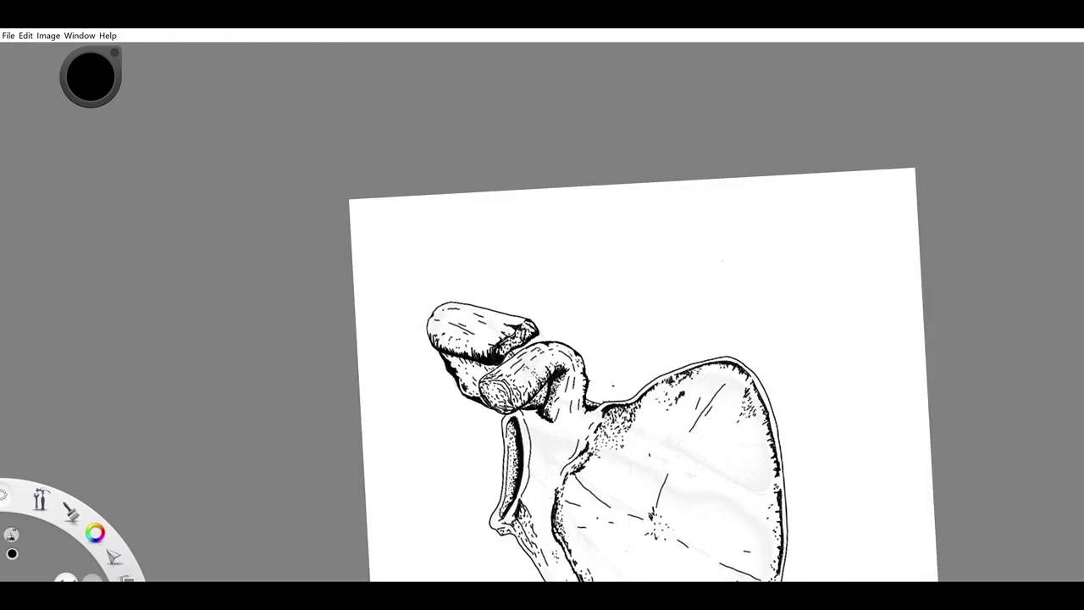
Stipple the neck below the coracoid and the glenoid rim, and add short strokes down toward the lateral border
{"action": "left_click", "coordinate": [546, 420]}
{"action": "left_click", "coordinate": [534, 427]}
{"action": "left_click", "coordinate": [532, 437]}
{"action": "mouse_move", "coordinate": [499, 518]}
{"action": "left_mouse_down"}
{"action": "mouse_move", "coordinate": [505, 464]}
{"action": "mouse_move", "coordinate": [522, 502]}
{"action": "left_mouse_up"}
{"action": "left_click_drag", "start_coordinate": [530, 482], "coordinate": [538, 493]}
{"action": "left_click_drag", "start_coordinate": [540, 483], "coordinate": [542, 507]}
{"action": "left_click_drag", "start_coordinate": [538, 523], "coordinate": [542, 535]}
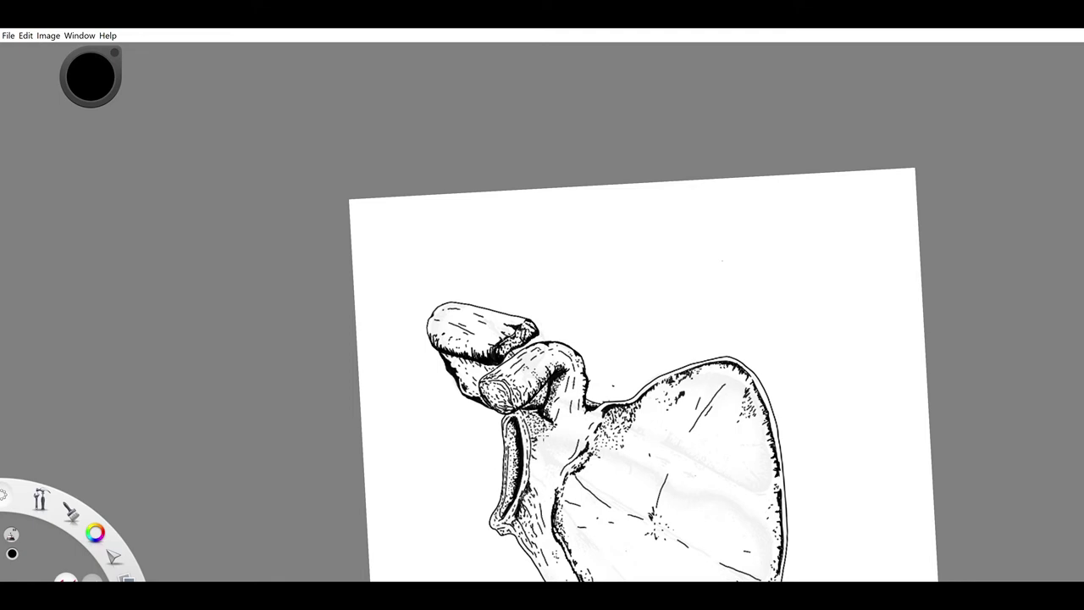
Fill the rest of the scapula's neck with short broken contour strokes
{"action": "left_click", "coordinate": [535, 437]}
{"action": "left_click_drag", "start_coordinate": [545, 496], "coordinate": [548, 521]}
{"action": "left_click_drag", "start_coordinate": [552, 492], "coordinate": [554, 504]}
{"action": "left_click_drag", "start_coordinate": [547, 450], "coordinate": [557, 467]}
{"action": "scroll", "coordinate": [652, 372], "scroll_direction": "down", "scroll_amount": 4}
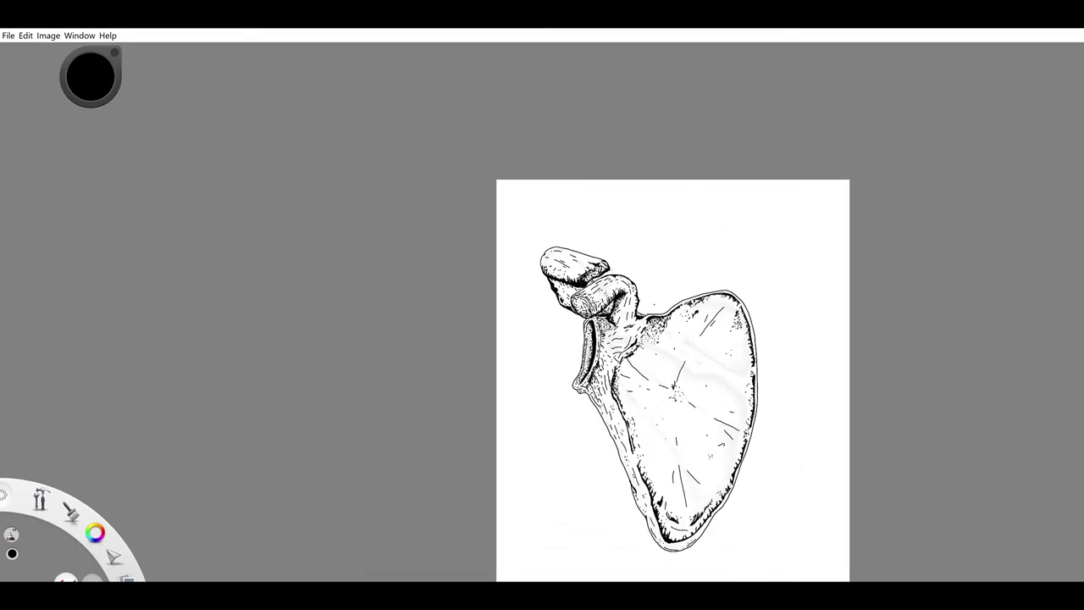
Thicken the outer outline of the lateral border from below the glenoid toward the inferior angle
{"action": "scroll", "coordinate": [569, 389], "scroll_direction": "up", "scroll_amount": 5}
{"action": "mouse_move", "coordinate": [593, 389]}
{"action": "left_mouse_down"}
{"action": "mouse_move", "coordinate": [648, 449]}
{"action": "mouse_move", "coordinate": [691, 562]}
{"action": "left_mouse_up"}
{"action": "key", "text": "ctrl+0"}
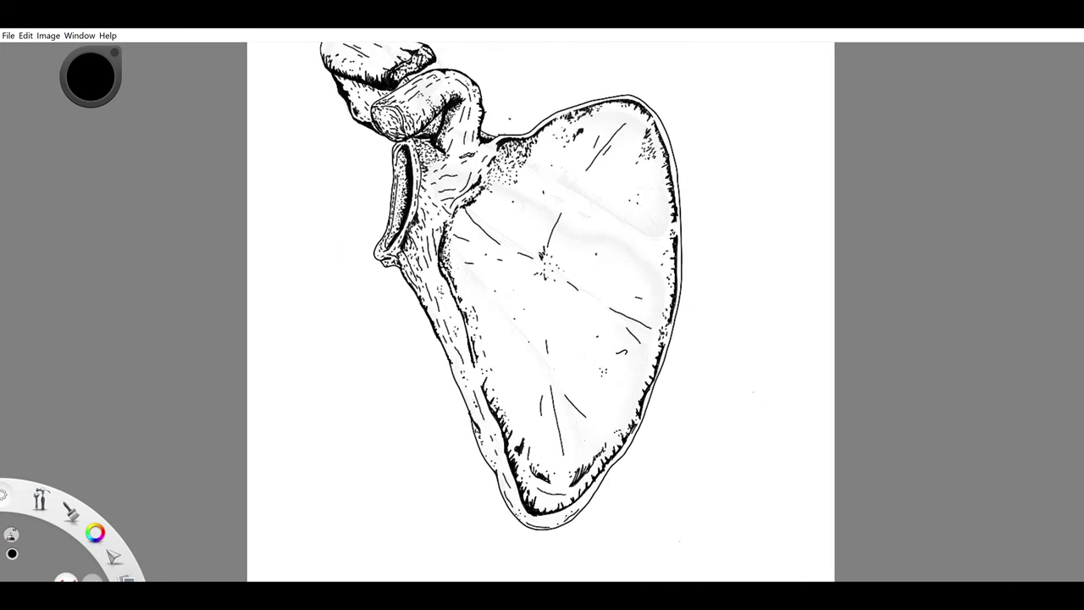
{"action": "left_click", "coordinate": [1030, 257]}
{"action": "scroll", "coordinate": [434, 423], "scroll_direction": "up", "scroll_amount": 3}
{"action": "left_click_drag", "start_coordinate": [447, 324], "coordinate": [461, 358]}
{"action": "mouse_move", "coordinate": [461, 357]}
{"action": "left_mouse_down"}
{"action": "mouse_move", "coordinate": [516, 483]}
{"action": "mouse_move", "coordinate": [542, 507]}
{"action": "left_mouse_up"}
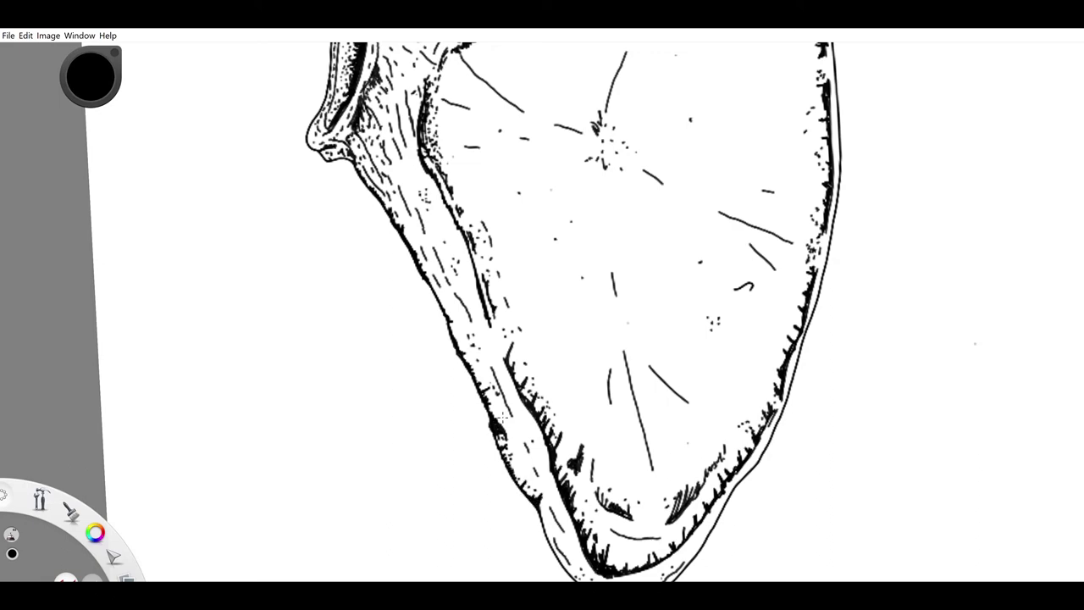
Thicken the outline around the inferior angle and up the lower medial border
{"action": "scroll", "coordinate": [627, 338], "scroll_direction": "down", "scroll_amount": 1}
{"action": "mouse_move", "coordinate": [620, 483]}
{"action": "left_mouse_down"}
{"action": "mouse_move", "coordinate": [647, 488]}
{"action": "mouse_move", "coordinate": [685, 472]}
{"action": "mouse_move", "coordinate": [753, 359]}
{"action": "left_mouse_up"}
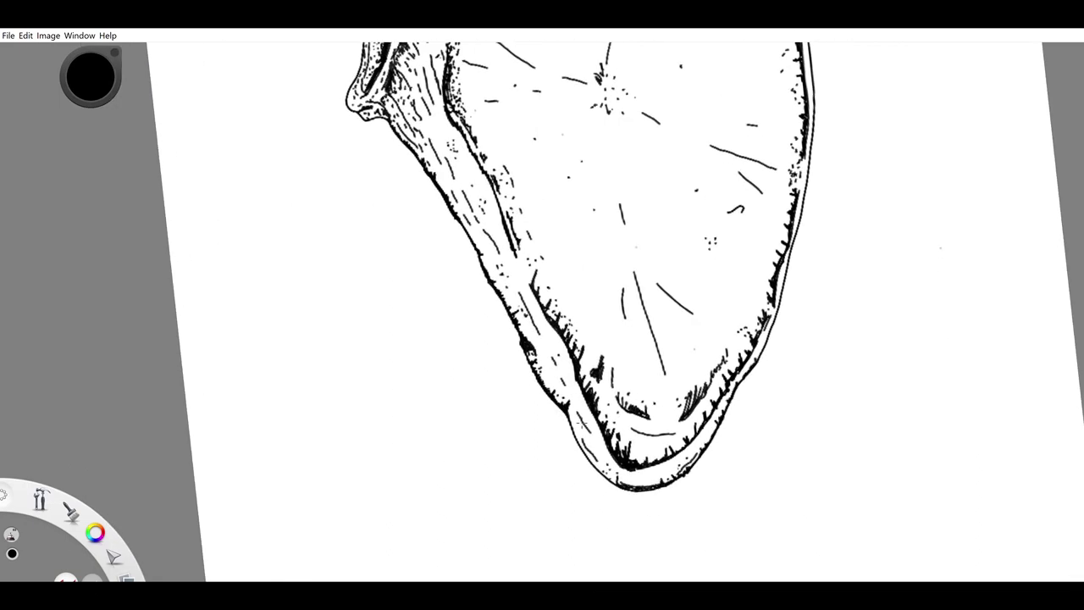
{"action": "left_click_drag", "start_coordinate": [571, 418], "coordinate": [611, 481]}
{"action": "left_click_drag", "start_coordinate": [759, 359], "coordinate": [789, 247]}
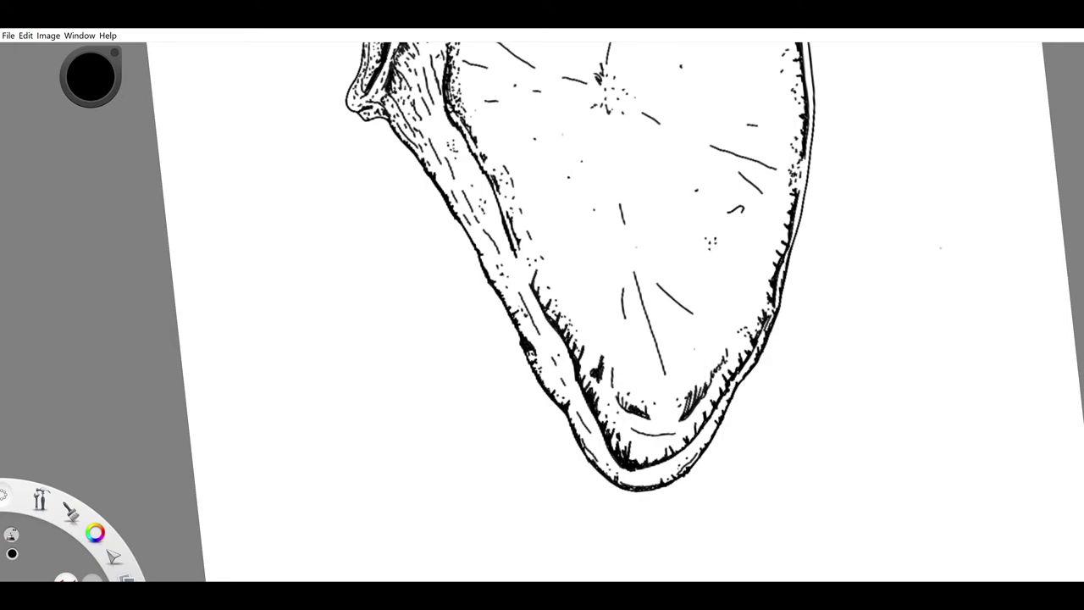
{"action": "left_click_drag", "start_coordinate": [481, 252], "coordinate": [491, 257]}
{"action": "scroll", "coordinate": [542, 313], "scroll_direction": "down", "scroll_amount": 6}
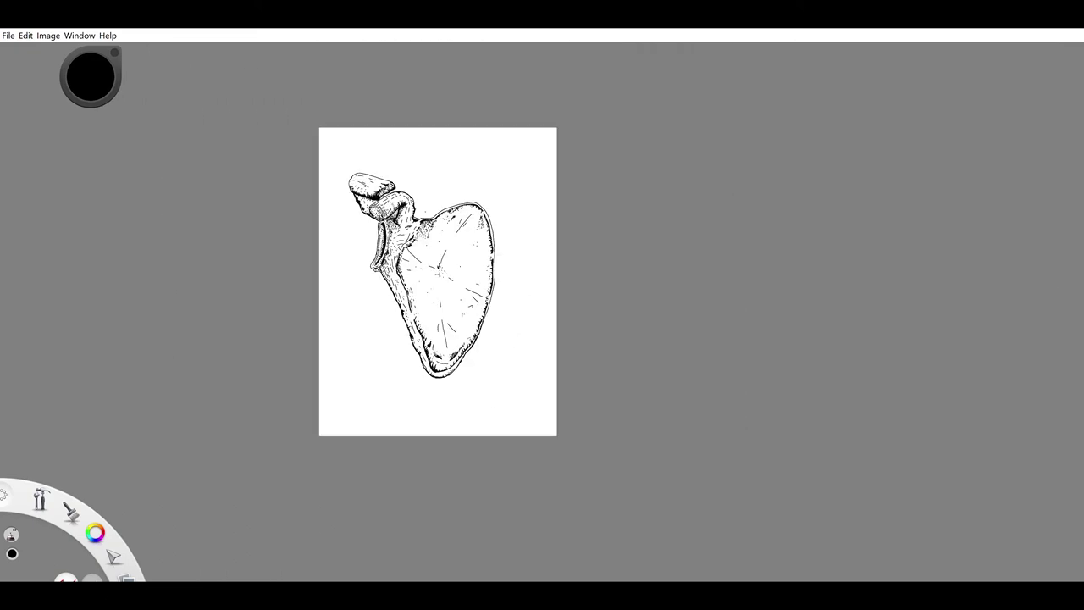
Erase the acromion's end edge and redraw it as a dark pointed tip
{"action": "scroll", "coordinate": [438, 143], "scroll_direction": "up", "scroll_amount": 6}
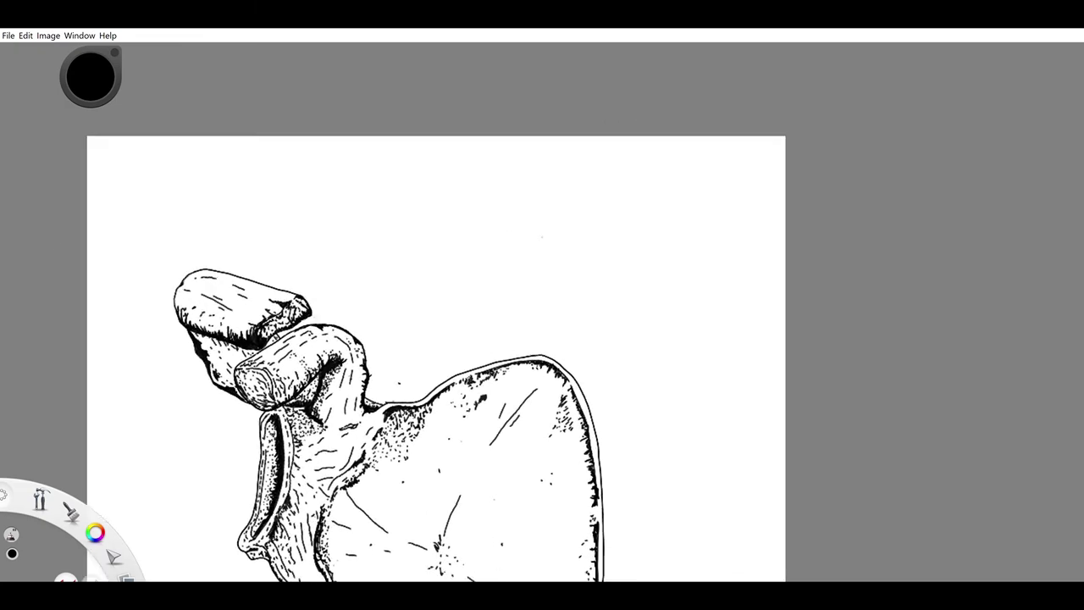
{"action": "key", "text": "e"}
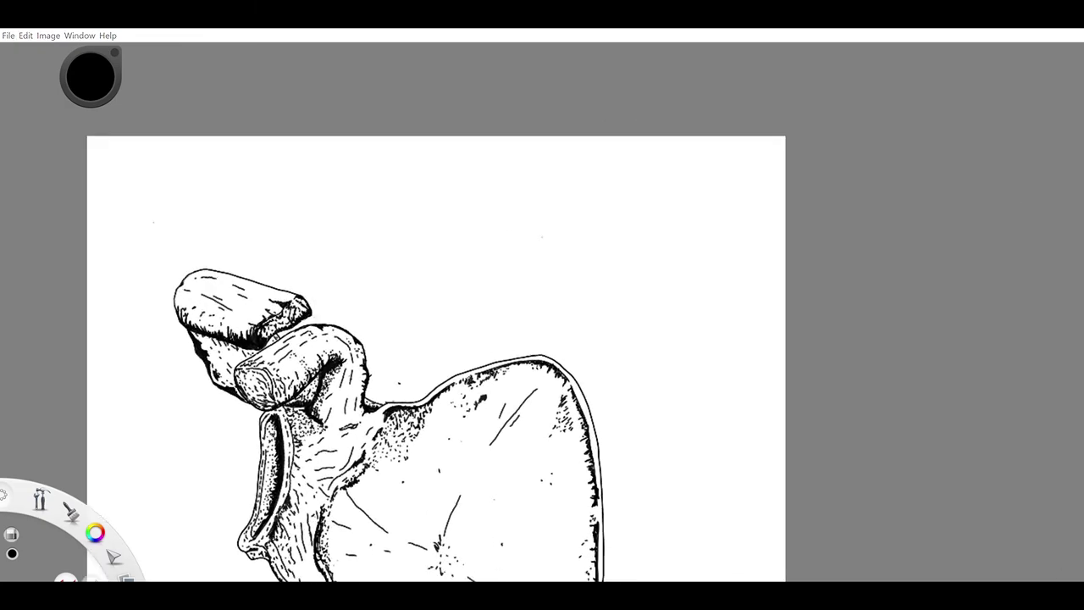
{"action": "left_click_drag", "start_coordinate": [303, 296], "coordinate": [310, 312]}
{"action": "key", "text": "b"}
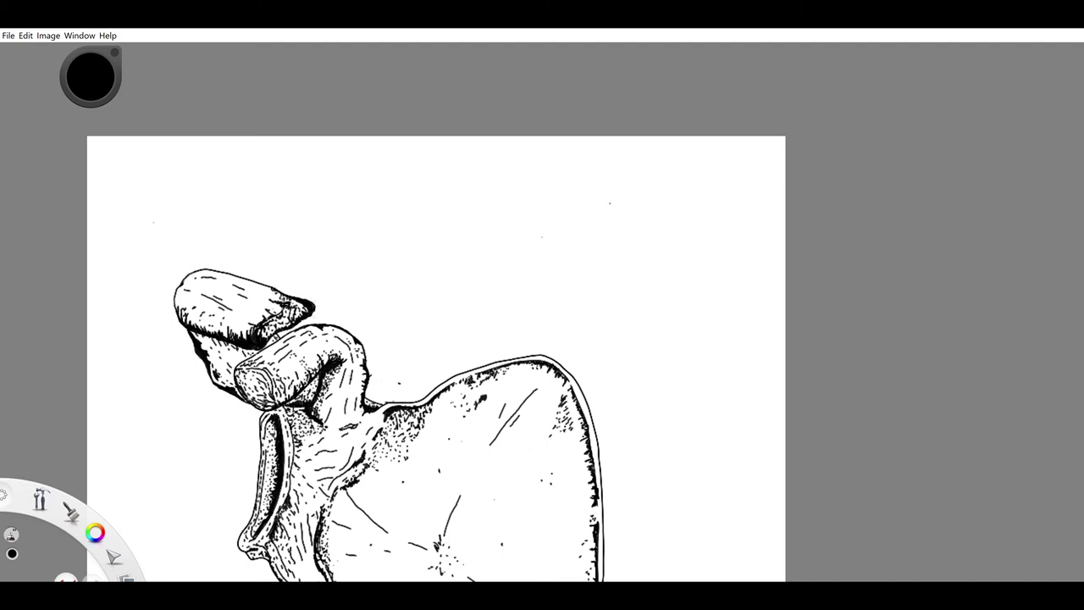
Redraw the acromion's end as a rounded, stippled facet with a dark edge, and erase the stray marks around the bone
{"action": "left_click_drag", "start_coordinate": [270, 303], "coordinate": [251, 316]}
{"action": "key", "text": "e"}
{"action": "mouse_move", "coordinate": [281, 314]}
{"action": "left_mouse_down"}
{"action": "mouse_move", "coordinate": [266, 319]}
{"action": "mouse_move", "coordinate": [296, 302]}
{"action": "mouse_move", "coordinate": [280, 293]}
{"action": "mouse_move", "coordinate": [311, 306]}
{"action": "left_mouse_up"}
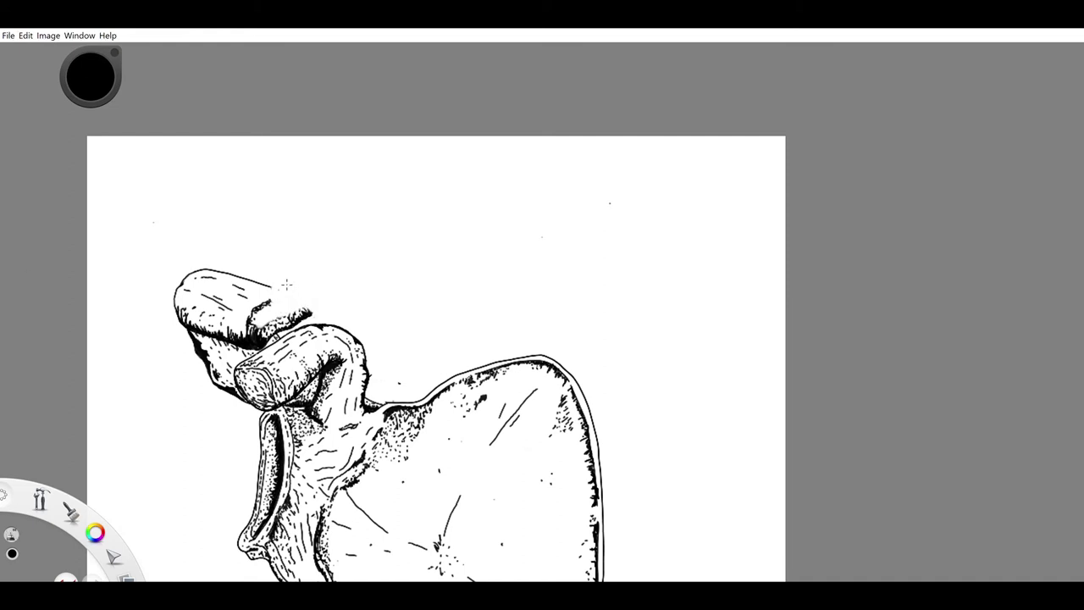
{"action": "key", "text": "ctrl+z"}
{"action": "key", "text": "ctrl+z"}
{"action": "mouse_move", "coordinate": [262, 310]}
{"action": "left_mouse_down"}
{"action": "mouse_move", "coordinate": [277, 315]}
{"action": "mouse_move", "coordinate": [261, 321]}
{"action": "left_mouse_up"}
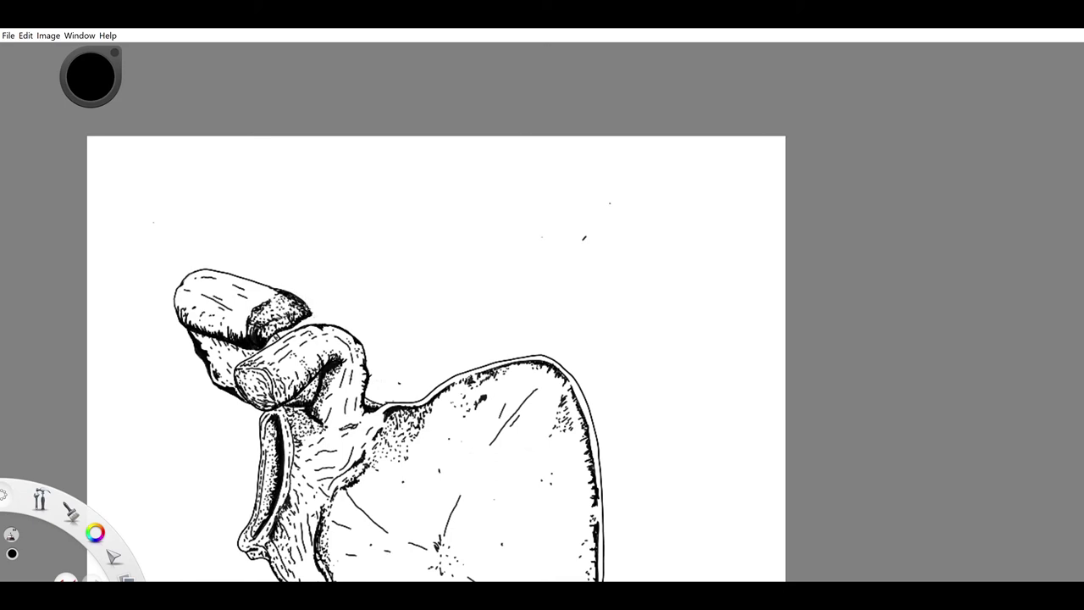
{"action": "left_click_drag", "start_coordinate": [261, 298], "coordinate": [280, 285]}
{"action": "scroll", "coordinate": [448, 355], "scroll_direction": "down", "scroll_amount": 5}
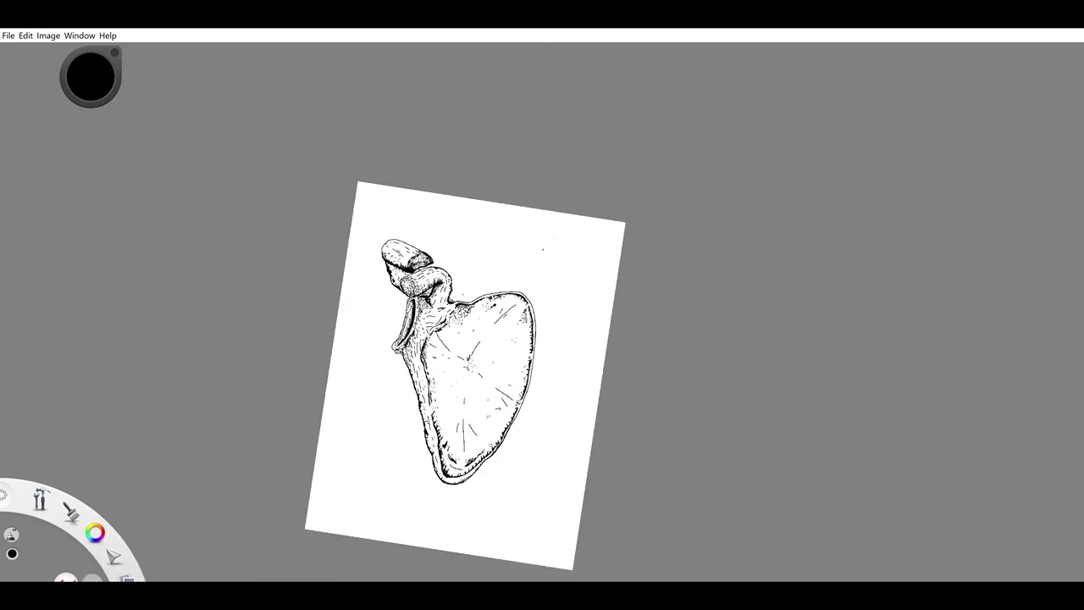
{"action": "left_click_drag", "start_coordinate": [509, 236], "coordinate": [516, 238]}
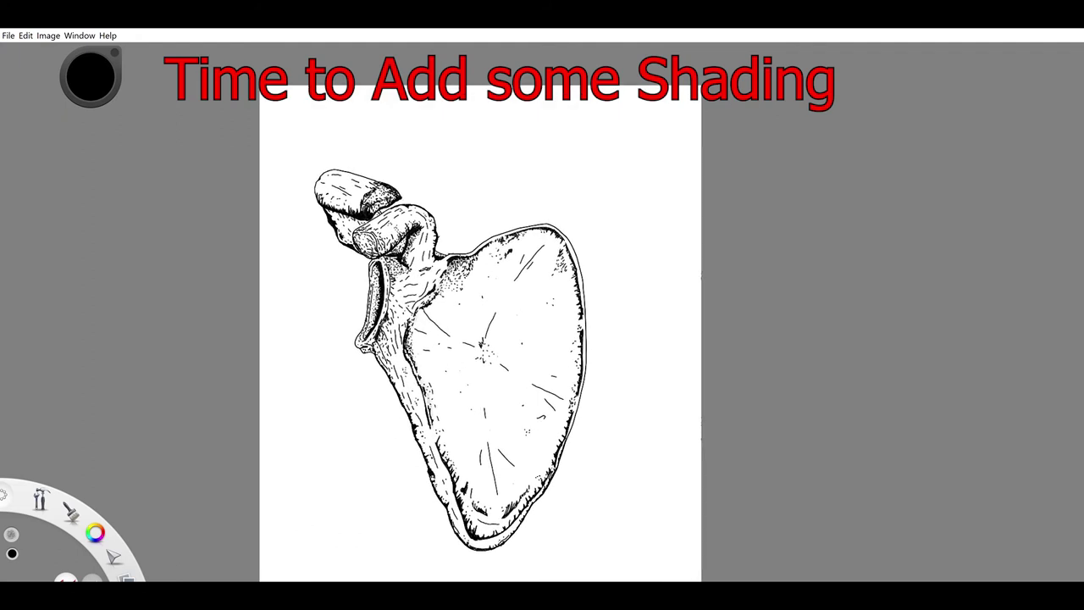
Airbrush soft grey shading along the inside edges of the blade and over the inferior angle
{"action": "left_click_drag", "start_coordinate": [460, 508], "coordinate": [410, 355]}
{"action": "left_click_drag", "start_coordinate": [425, 298], "coordinate": [489, 248]}
{"action": "mouse_move", "coordinate": [449, 278]}
{"action": "left_mouse_down"}
{"action": "mouse_move", "coordinate": [496, 245]}
{"action": "mouse_move", "coordinate": [547, 231]}
{"action": "mouse_move", "coordinate": [577, 297]}
{"action": "mouse_move", "coordinate": [542, 481]}
{"action": "mouse_move", "coordinate": [467, 532]}
{"action": "mouse_move", "coordinate": [434, 292]}
{"action": "mouse_move", "coordinate": [461, 290]}
{"action": "left_mouse_up"}
{"action": "mouse_move", "coordinate": [476, 532]}
{"action": "left_mouse_down"}
{"action": "mouse_move", "coordinate": [491, 530]}
{"action": "mouse_move", "coordinate": [470, 501]}
{"action": "mouse_move", "coordinate": [508, 529]}
{"action": "mouse_move", "coordinate": [567, 372]}
{"action": "mouse_move", "coordinate": [474, 241]}
{"action": "left_mouse_up"}
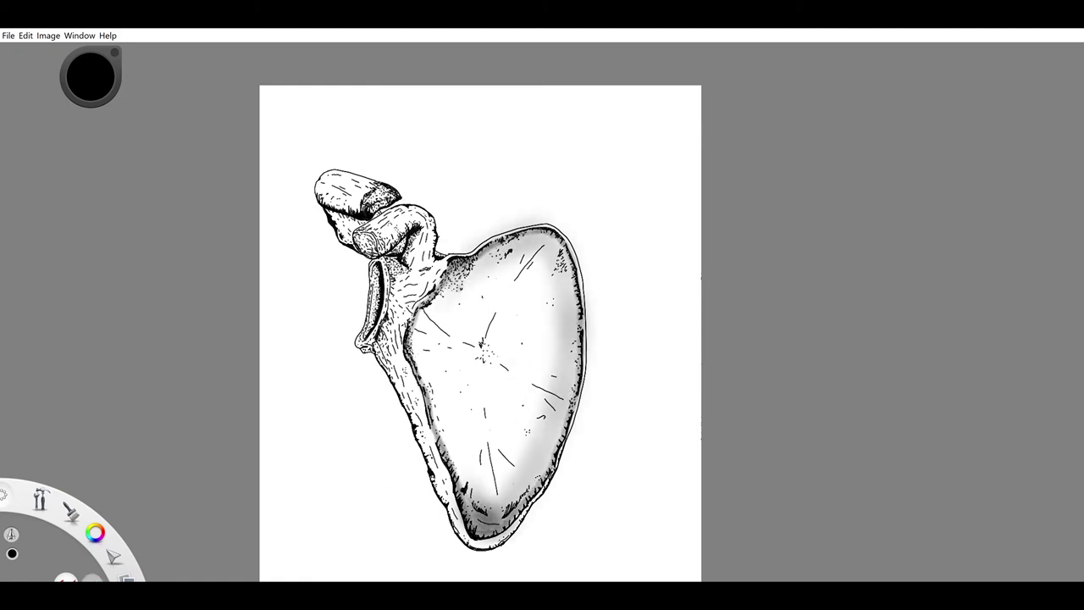
Airbrush soft shading along the lateral border and around the glenoid, coracoid and acromion, plus a light patch mid-blade
{"action": "left_click_drag", "start_coordinate": [433, 294], "coordinate": [470, 486]}
{"action": "left_click_drag", "start_coordinate": [324, 221], "coordinate": [346, 251]}
{"action": "mouse_move", "coordinate": [355, 359]}
{"action": "left_mouse_down"}
{"action": "mouse_move", "coordinate": [374, 364]}
{"action": "mouse_move", "coordinate": [446, 515]}
{"action": "mouse_move", "coordinate": [495, 552]}
{"action": "left_mouse_up"}
{"action": "mouse_move", "coordinate": [370, 337]}
{"action": "left_mouse_down"}
{"action": "mouse_move", "coordinate": [378, 276]}
{"action": "mouse_move", "coordinate": [410, 239]}
{"action": "left_mouse_up"}
{"action": "left_click_drag", "start_coordinate": [410, 239], "coordinate": [386, 266]}
{"action": "mouse_move", "coordinate": [329, 217]}
{"action": "left_mouse_down"}
{"action": "mouse_move", "coordinate": [352, 246]}
{"action": "mouse_move", "coordinate": [309, 174]}
{"action": "left_mouse_up"}
{"action": "left_click_drag", "start_coordinate": [438, 254], "coordinate": [444, 247]}
{"action": "left_click_drag", "start_coordinate": [482, 345], "coordinate": [492, 362]}
{"action": "mouse_move", "coordinate": [462, 408]}
{"action": "left_mouse_down"}
{"action": "mouse_move", "coordinate": [470, 292]}
{"action": "mouse_move", "coordinate": [441, 390]}
{"action": "left_mouse_up"}
{"action": "key", "text": "ctrl+z"}
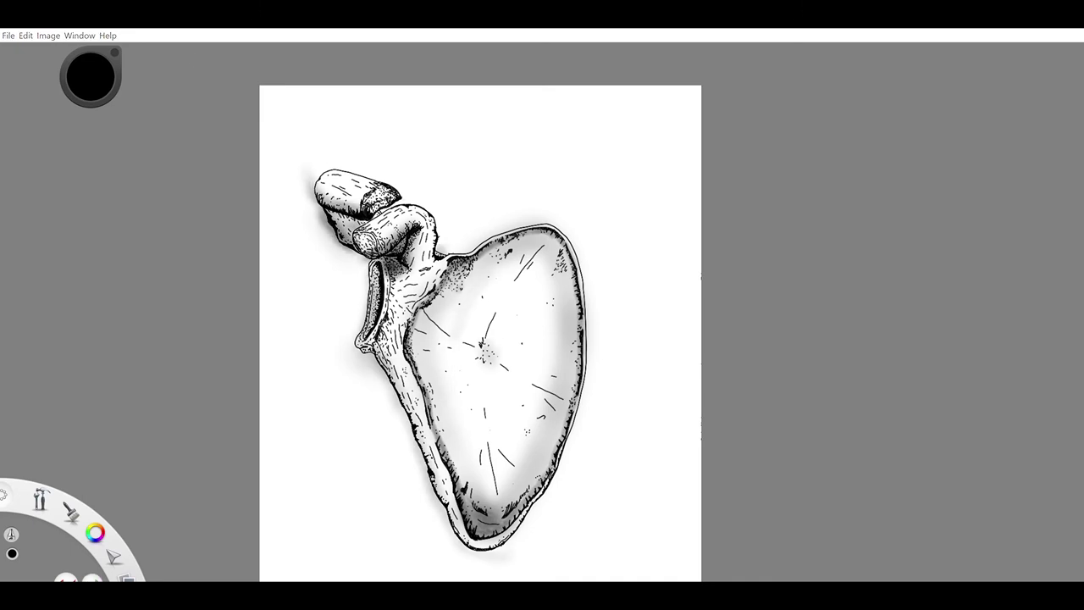
Deepen the soft shading at the blade's inferior angle and below the superior notch
{"action": "left_click_drag", "start_coordinate": [469, 508], "coordinate": [486, 531]}
{"action": "mouse_move", "coordinate": [476, 260]}
{"action": "left_mouse_down"}
{"action": "mouse_move", "coordinate": [449, 286]}
{"action": "mouse_move", "coordinate": [433, 437]}
{"action": "mouse_move", "coordinate": [467, 510]}
{"action": "left_mouse_up"}
{"action": "left_click_drag", "start_coordinate": [491, 527], "coordinate": [562, 426]}
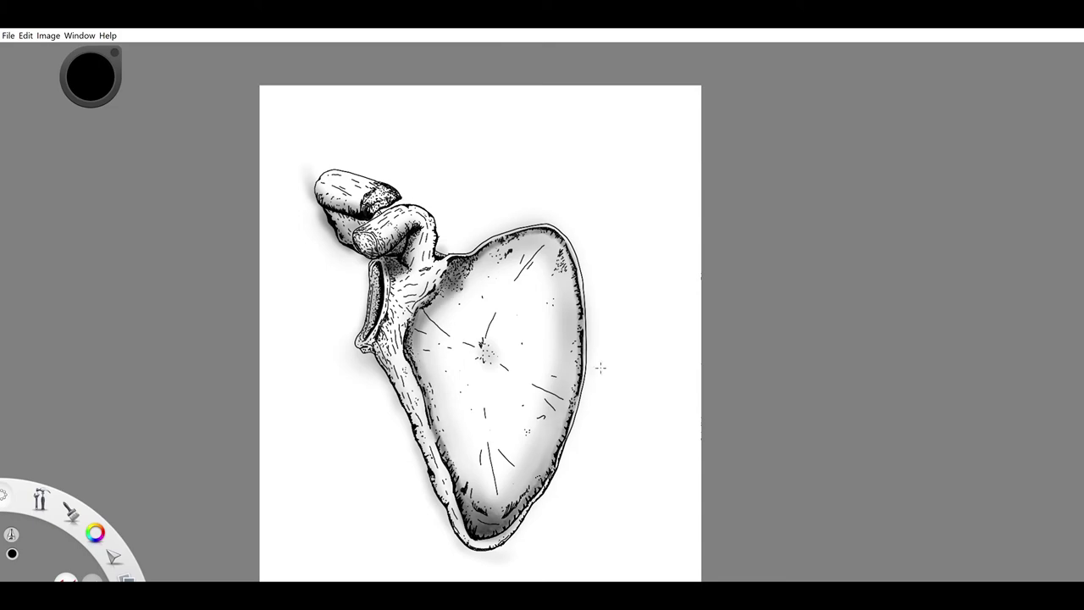
Deepen the soft grey shading inside the blade's medial border and trim the spill beyond its outline
{"action": "mouse_move", "coordinate": [552, 466]}
{"action": "left_mouse_down"}
{"action": "mouse_move", "coordinate": [532, 239]}
{"action": "mouse_move", "coordinate": [486, 244]}
{"action": "left_mouse_up"}
{"action": "key", "text": "s"}
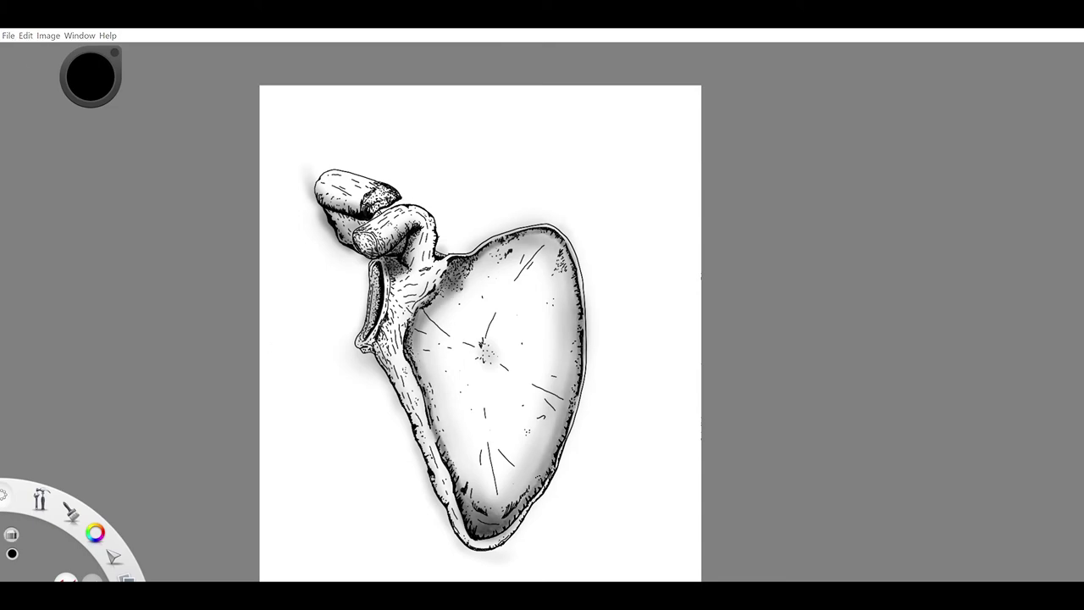
{"action": "scroll", "coordinate": [578, 468], "scroll_direction": "up", "scroll_amount": 5}
{"action": "mouse_move", "coordinate": [543, 445]}
{"action": "left_mouse_down"}
{"action": "mouse_move", "coordinate": [590, 262]}
{"action": "mouse_move", "coordinate": [598, 117]}
{"action": "left_mouse_up"}
{"action": "scroll", "coordinate": [598, 339], "scroll_direction": "down", "scroll_amount": 3}
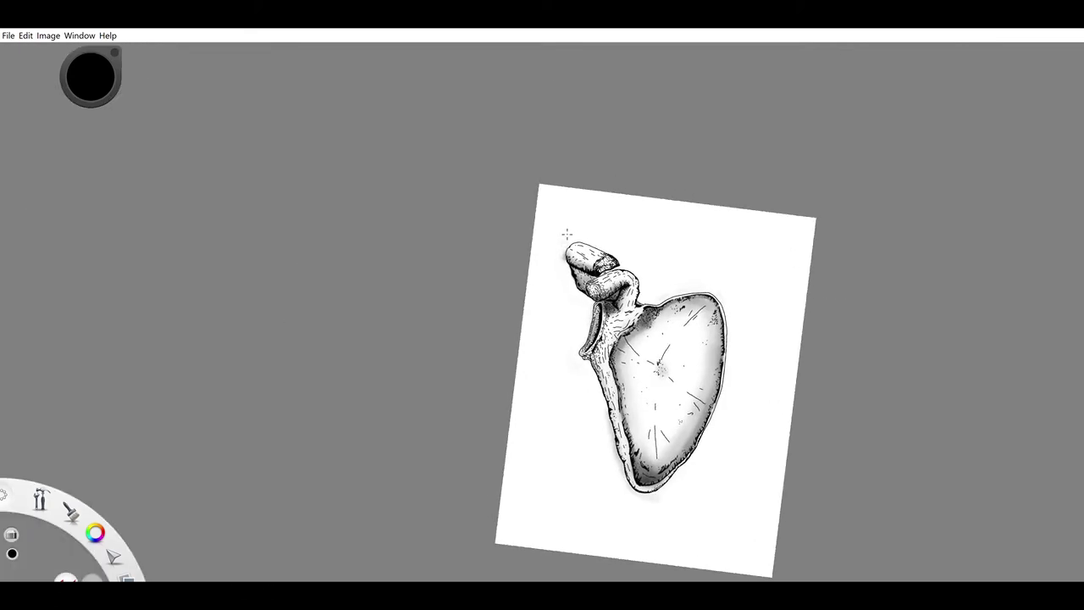
Erase the soft shading that spills outside the outline around the acromion, glenoid and lateral border
{"action": "mouse_move", "coordinate": [651, 489]}
{"action": "left_mouse_down"}
{"action": "mouse_move", "coordinate": [617, 447]}
{"action": "mouse_move", "coordinate": [597, 371]}
{"action": "left_mouse_up"}
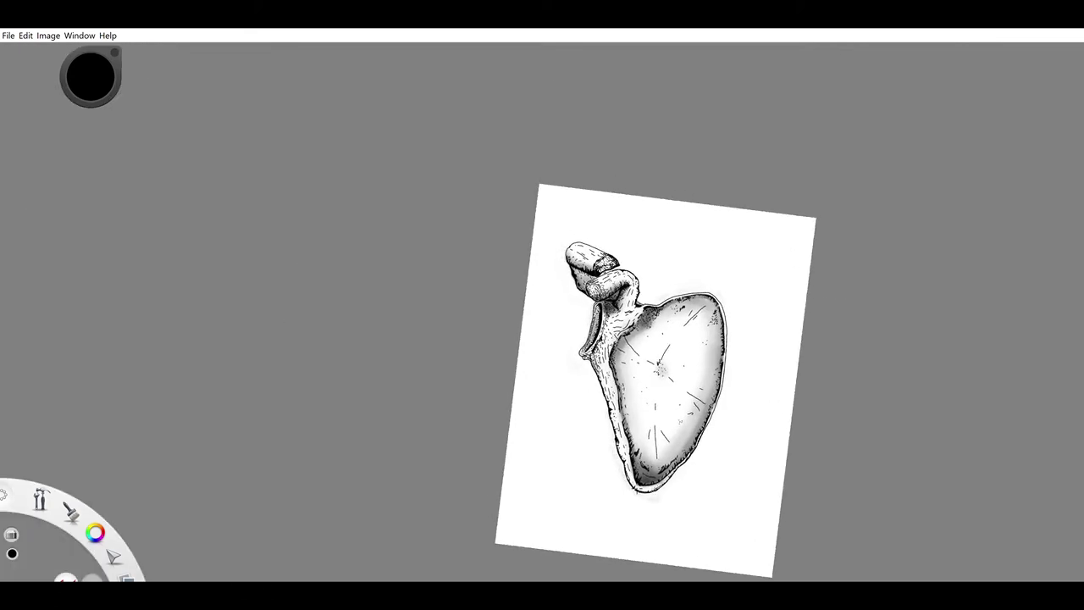
{"action": "scroll", "coordinate": [584, 339], "scroll_direction": "down", "scroll_amount": 1}
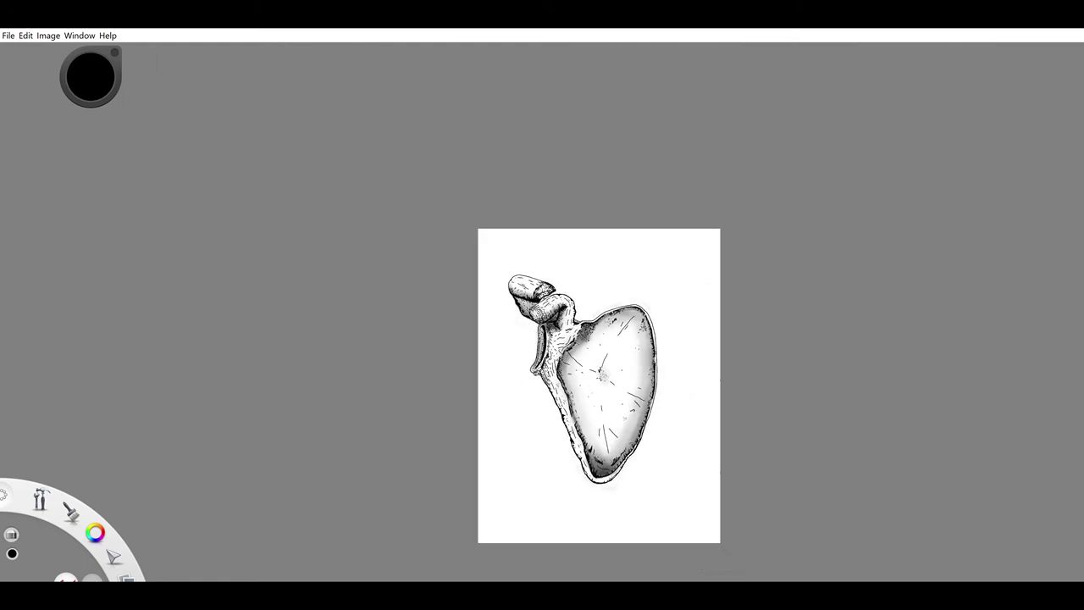
{"action": "scroll", "coordinate": [525, 275], "scroll_direction": "up", "scroll_amount": 3}
{"action": "left_click", "coordinate": [58, 91]}
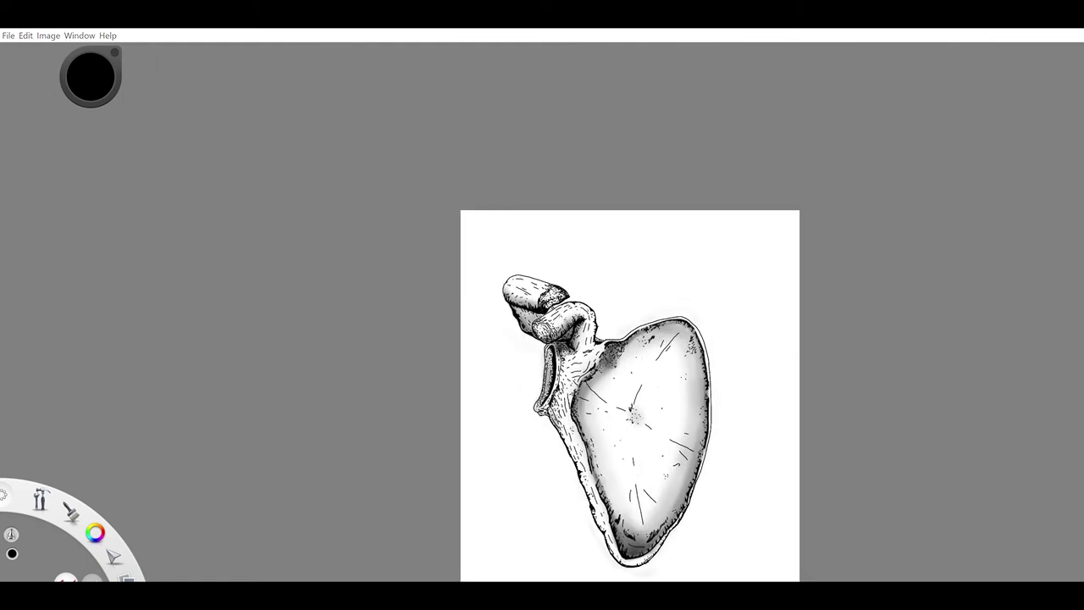
{"action": "key", "text": "e"}
{"action": "scroll", "coordinate": [542, 305], "scroll_direction": "up", "scroll_amount": 3}
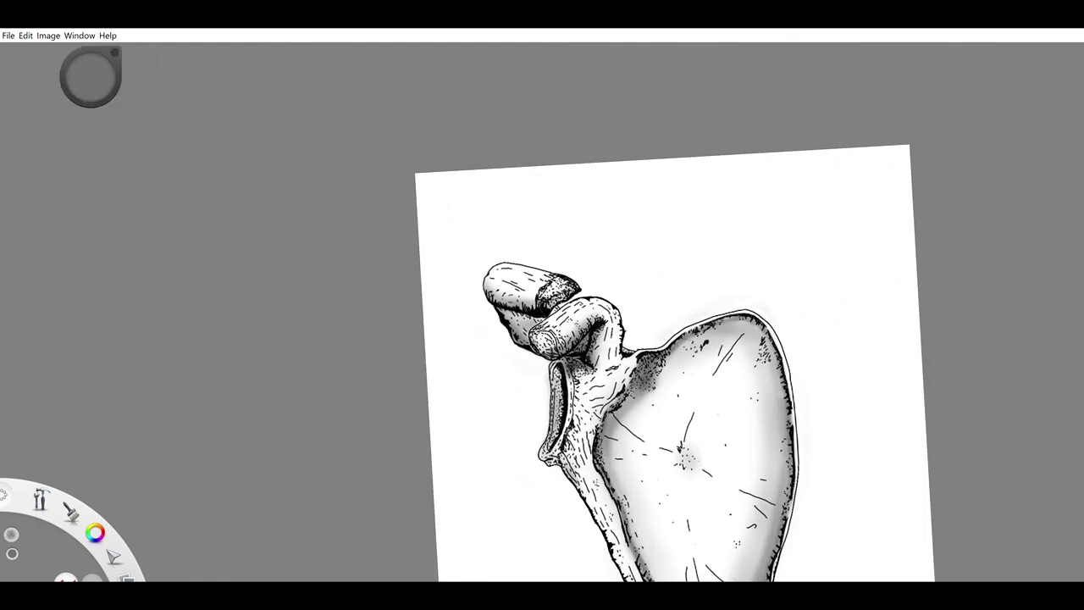
{"action": "key", "text": "Home"}
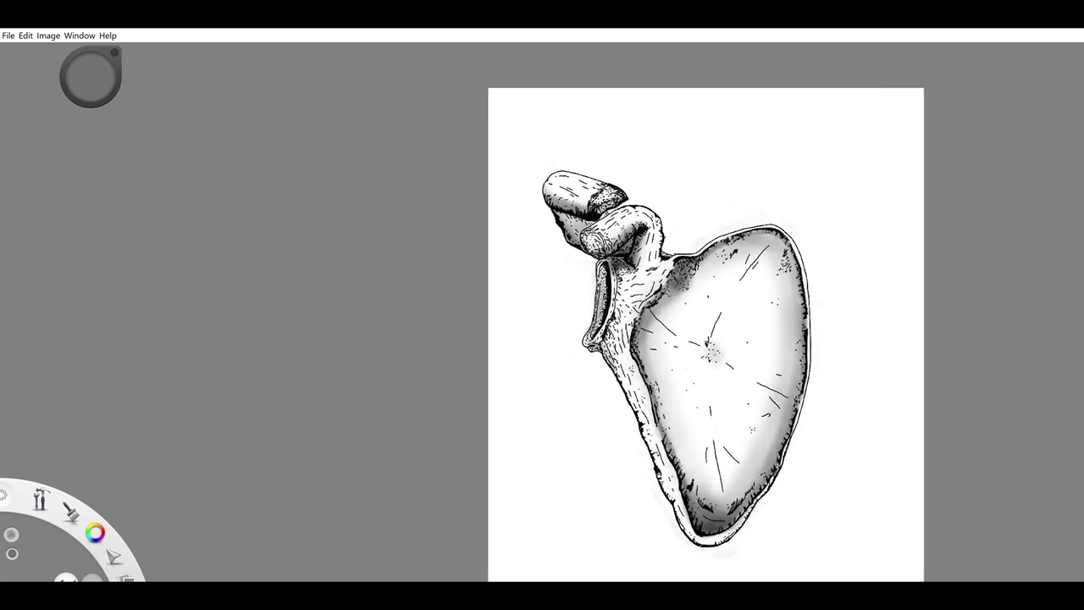
Scatter soft grey spots and fine speckles across the blade, with light grey shading along the lateral border and inferior angle
{"action": "scroll", "coordinate": [706, 305], "scroll_direction": "up", "scroll_amount": 1}
{"action": "left_click_drag", "start_coordinate": [667, 562], "coordinate": [576, 363]}
{"action": "left_click_drag", "start_coordinate": [694, 358], "coordinate": [686, 244]}
{"action": "scroll", "coordinate": [687, 304], "scroll_direction": "up", "scroll_amount": 1}
{"action": "left_click_drag", "start_coordinate": [667, 470], "coordinate": [735, 420]}
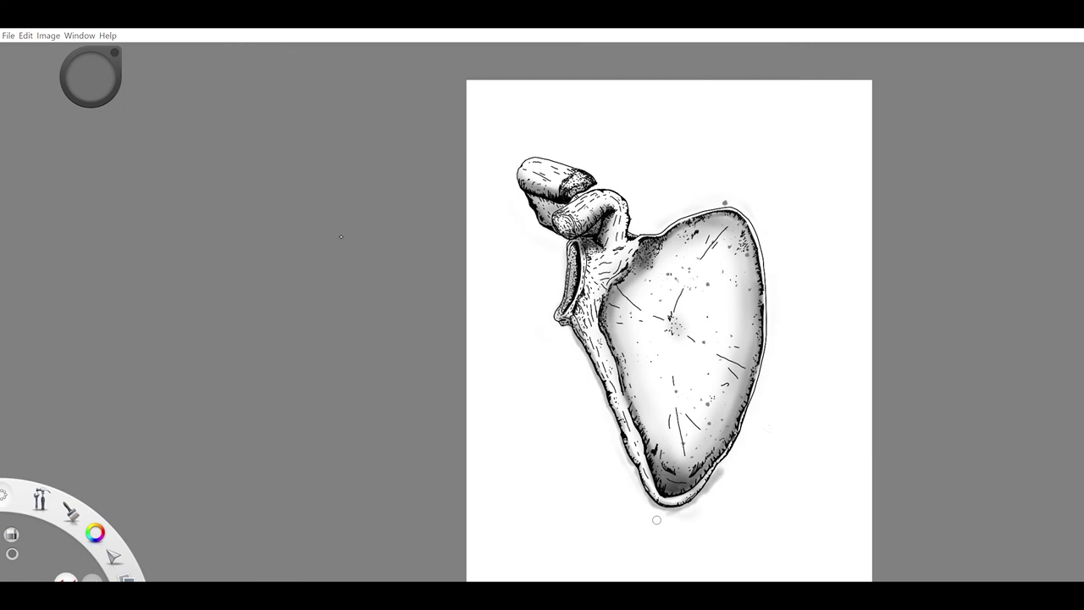
{"action": "scroll", "coordinate": [735, 387], "scroll_direction": "up", "scroll_amount": 2}
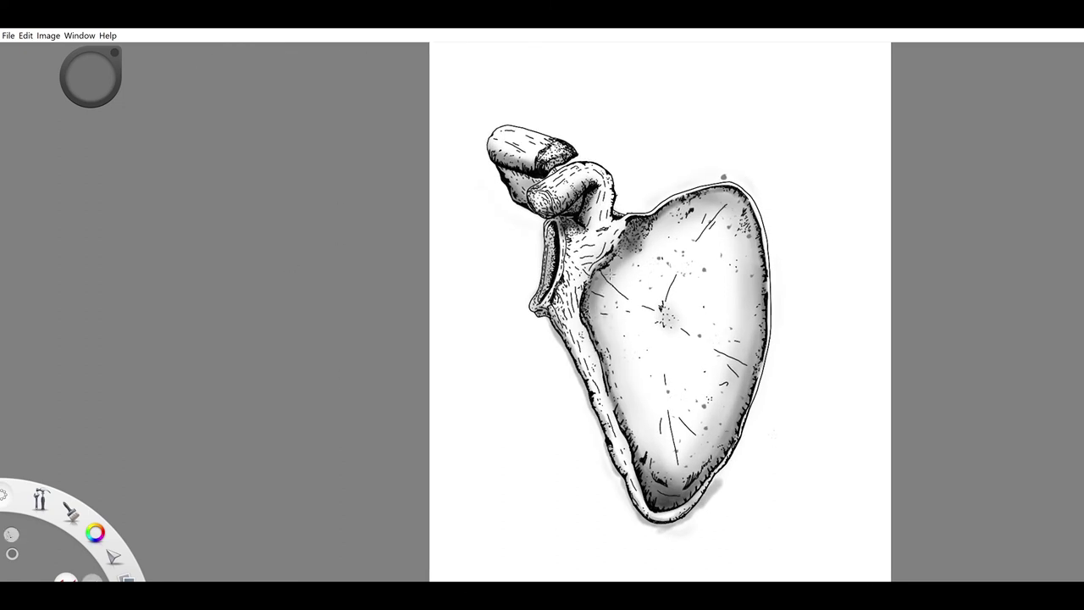
{"action": "left_click_drag", "start_coordinate": [742, 230], "coordinate": [660, 230]}
{"action": "scroll", "coordinate": [668, 298], "scroll_direction": "down", "scroll_amount": 1}
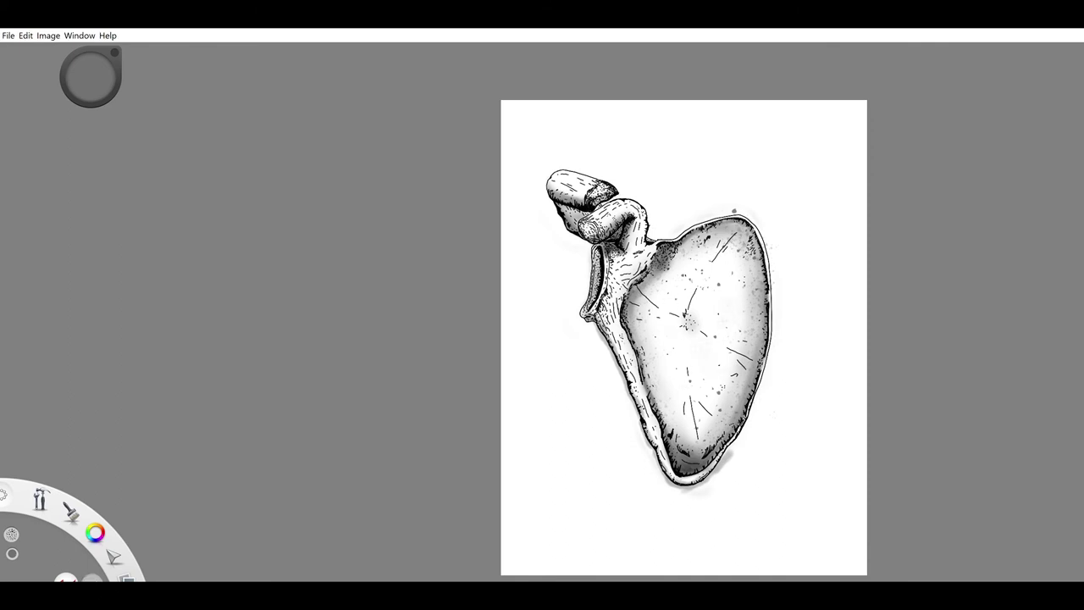
Lighten the grey shading by 10% and stipple a faint speckled texture over the blade
{"action": "left_click", "coordinate": [80, 35]}
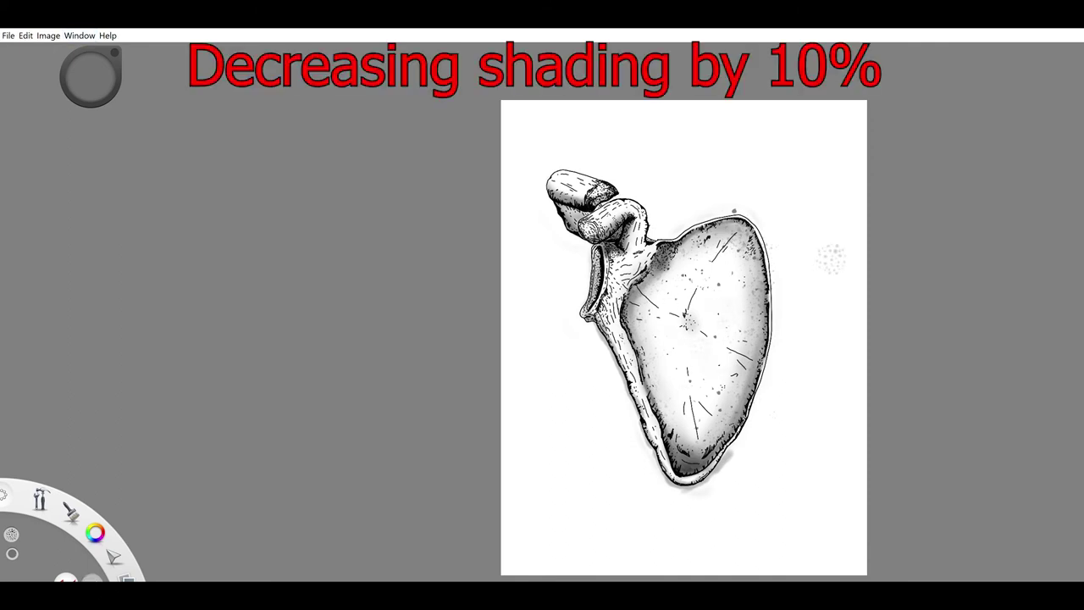
{"action": "left_click_drag", "start_coordinate": [1060, 243], "coordinate": [1054, 242]}
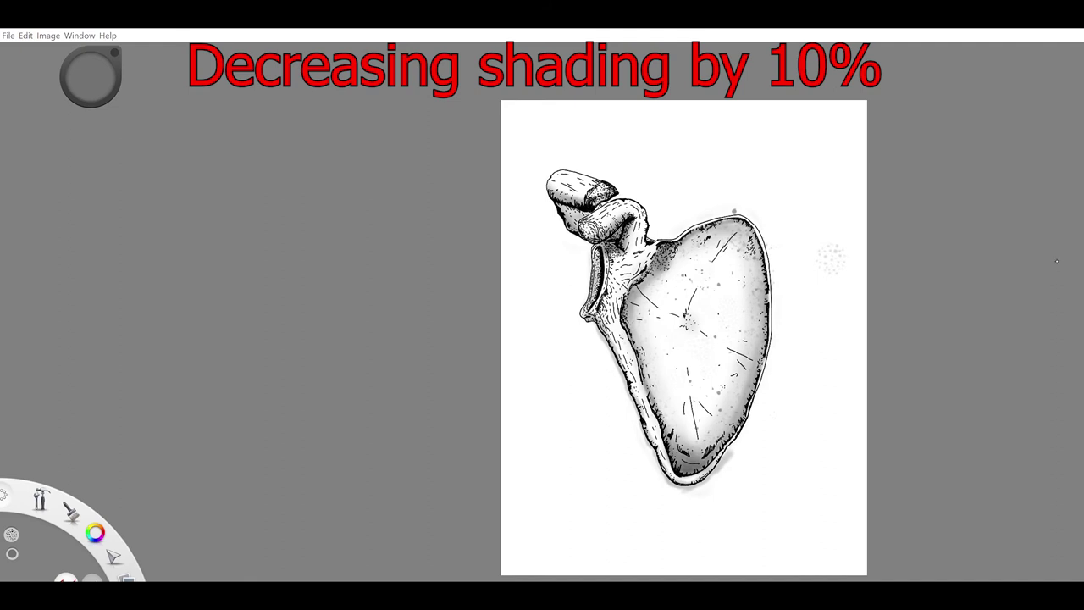
{"action": "scroll", "coordinate": [727, 475], "scroll_direction": "up", "scroll_amount": 2}
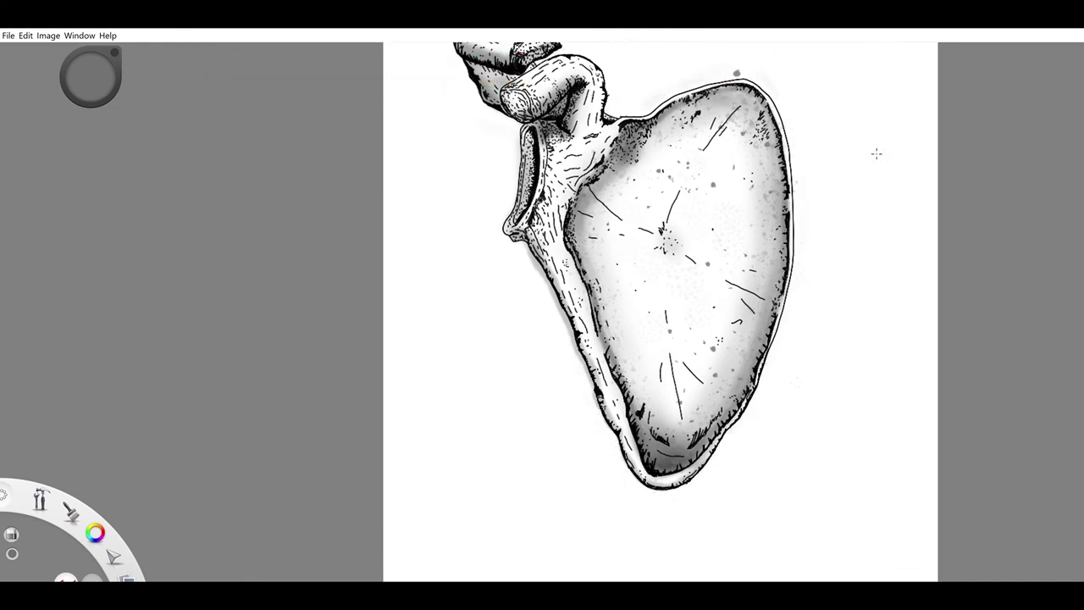
Erase the grey smudges and stray spots outside the outline, along the lateral border, superior angle and acromion
{"action": "left_click_drag", "start_coordinate": [526, 249], "coordinate": [591, 403]}
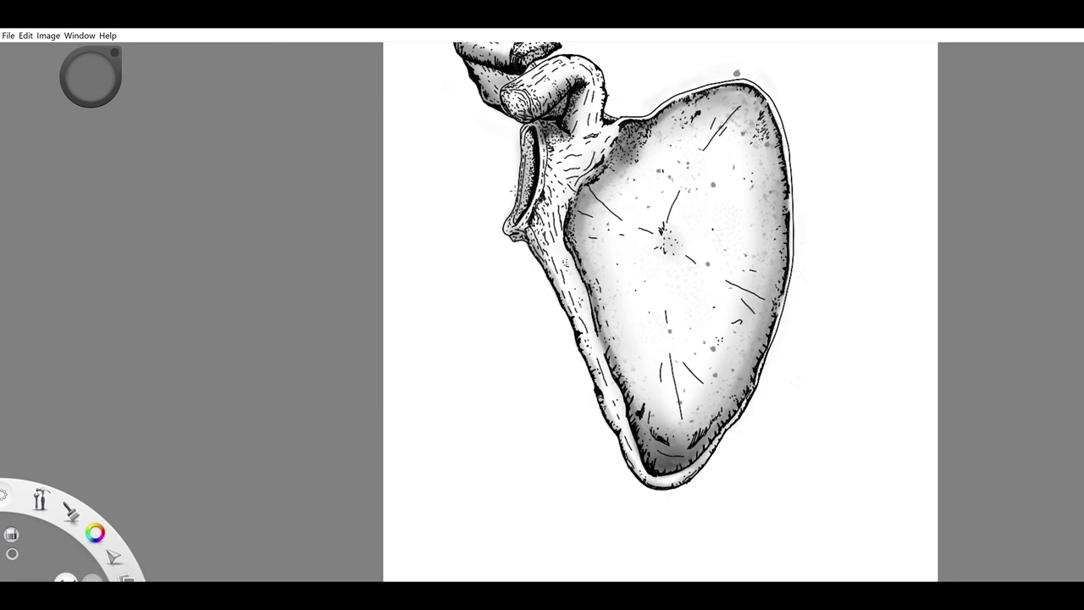
{"action": "scroll", "coordinate": [807, 282], "scroll_direction": "down", "scroll_amount": 2}
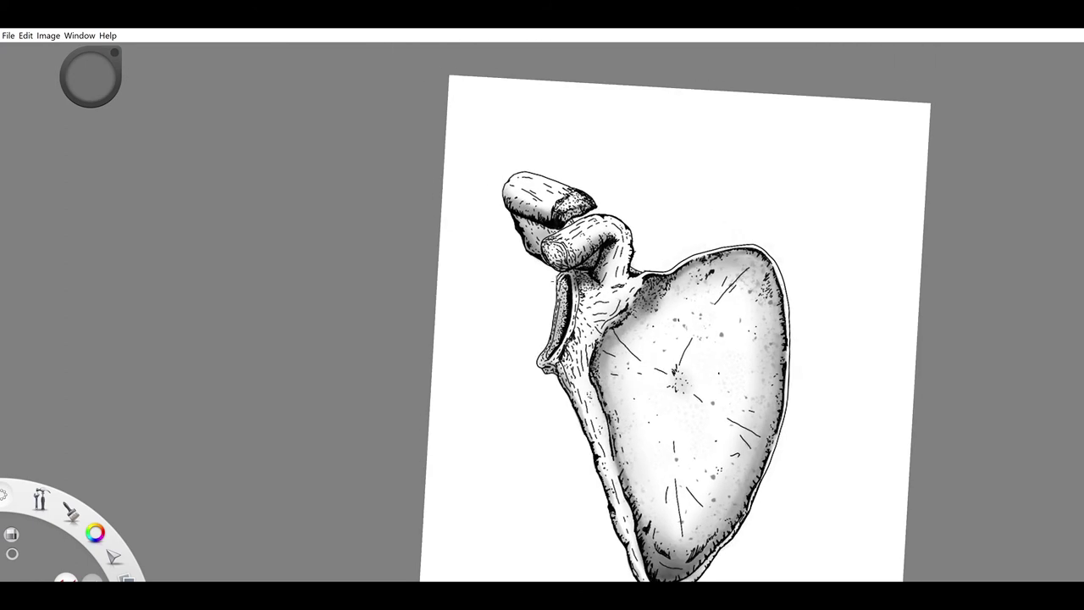
{"action": "scroll", "coordinate": [657, 264], "scroll_direction": "up", "scroll_amount": 2}
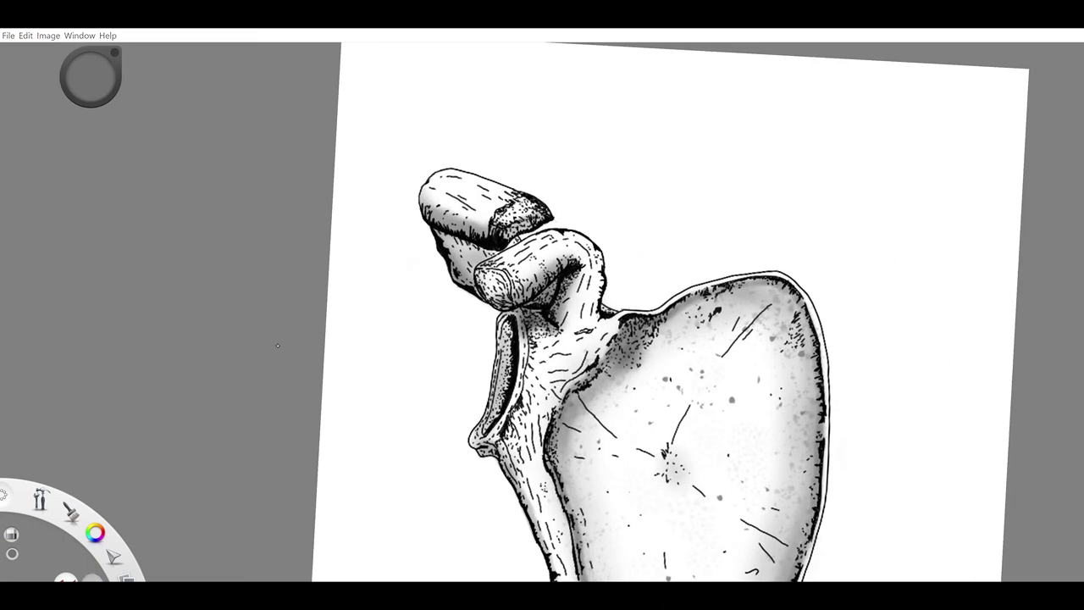
{"action": "scroll", "coordinate": [612, 325], "scroll_direction": "up", "scroll_amount": 2}
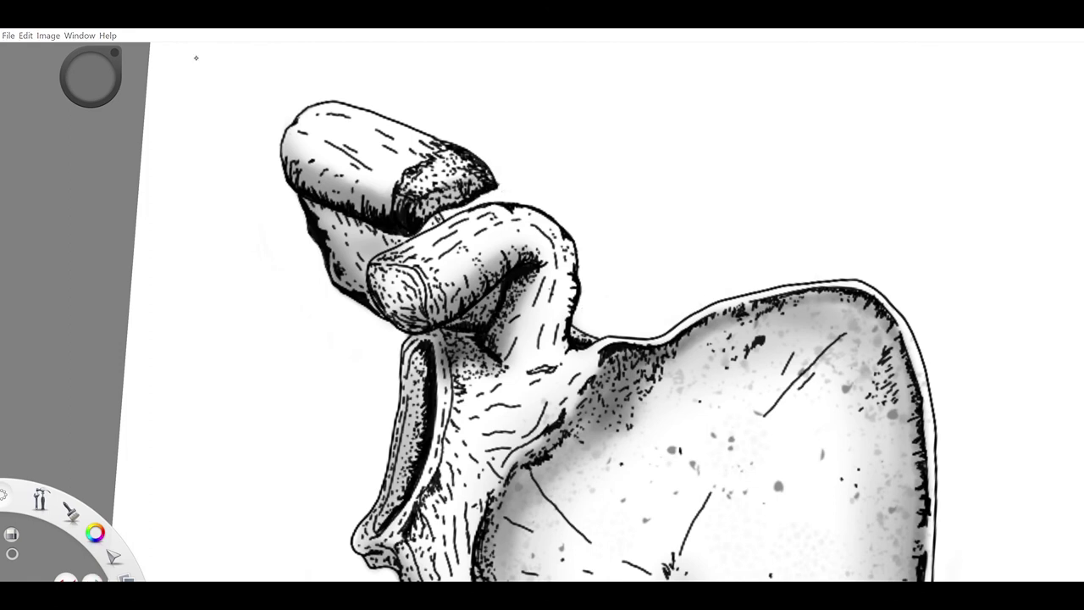
{"action": "key", "text": "ctrl+0"}
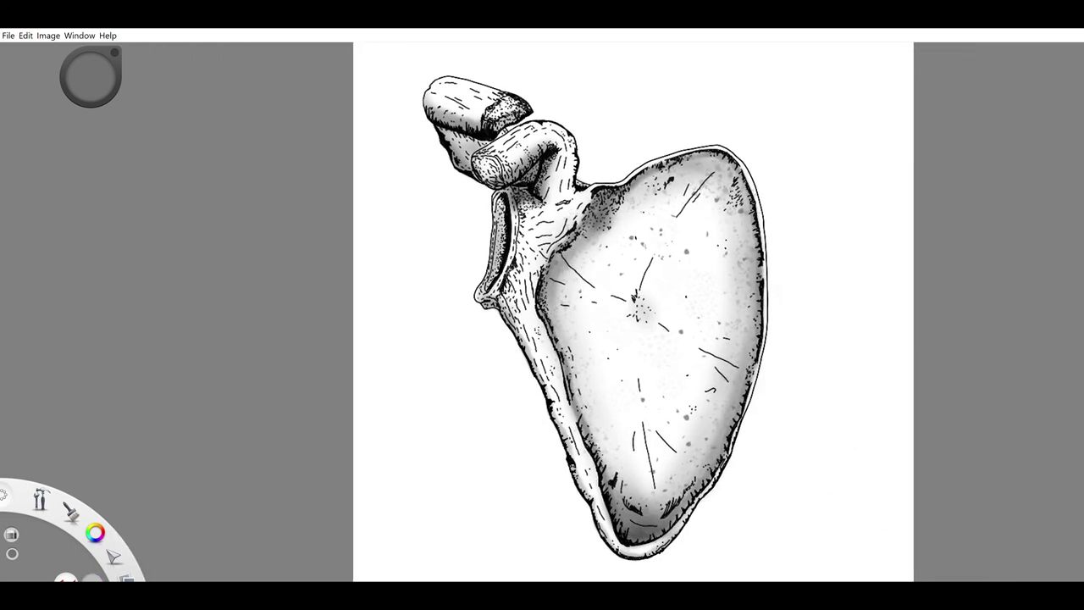
{"action": "scroll", "coordinate": [790, 372], "scroll_direction": "down", "scroll_amount": 5}
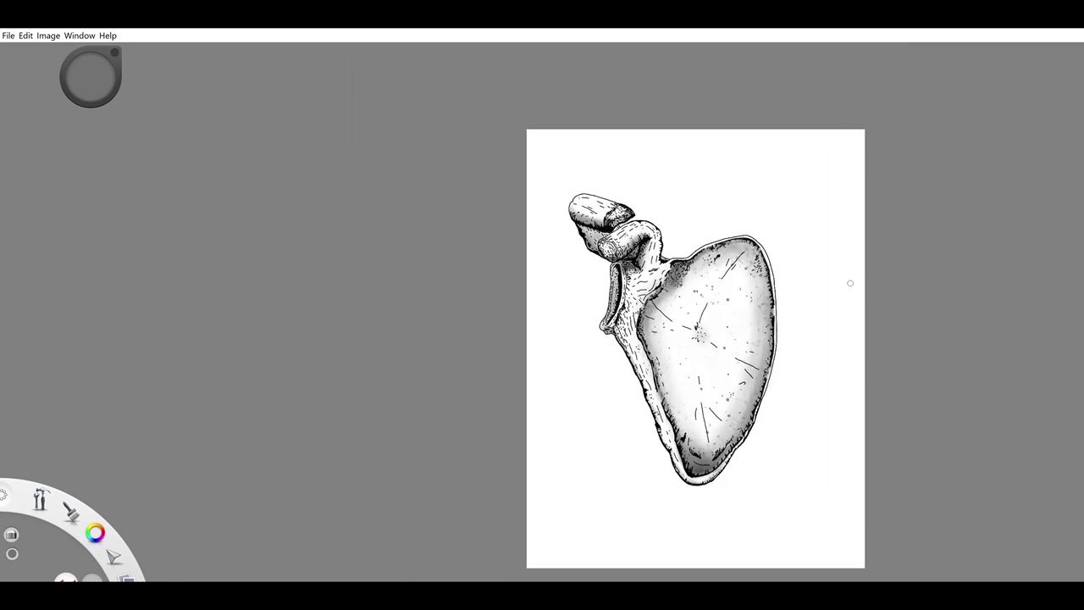
{"action": "scroll", "coordinate": [850, 282], "scroll_direction": "down", "scroll_amount": 1}
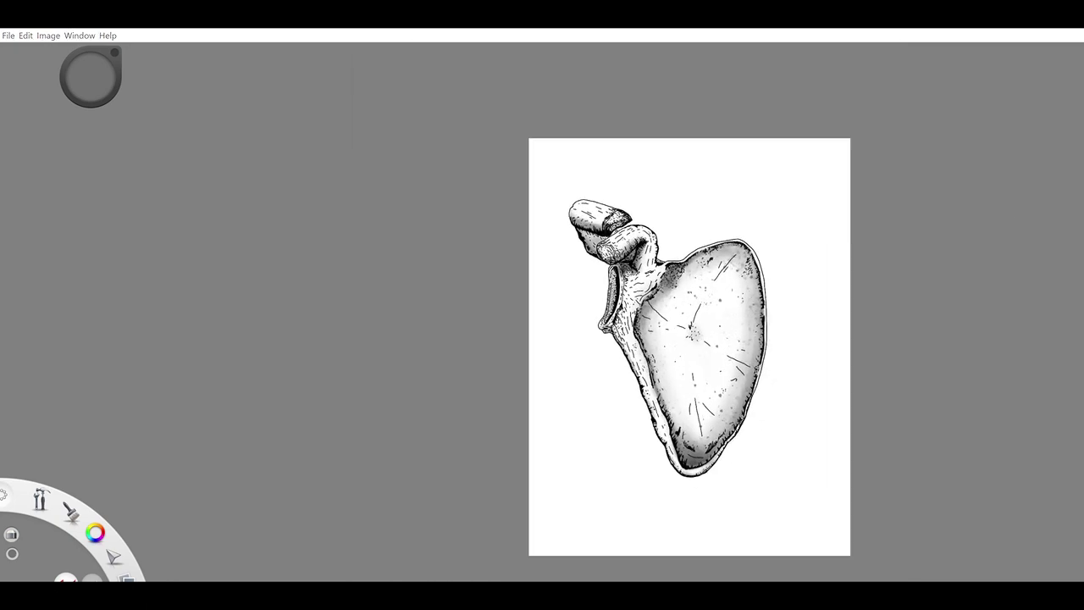
Stipple a faint grey speckled texture over the scapula's neck and lateral border
{"action": "scroll", "coordinate": [965, 339], "scroll_direction": "up", "scroll_amount": 5}
{"action": "key", "text": "s"}
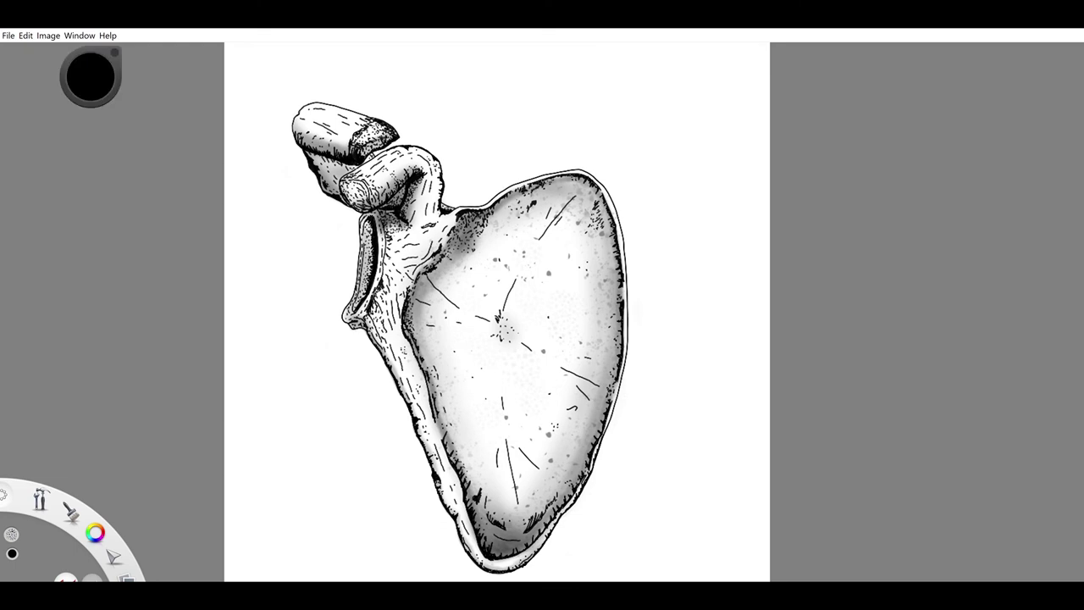
{"action": "key", "text": "s"}
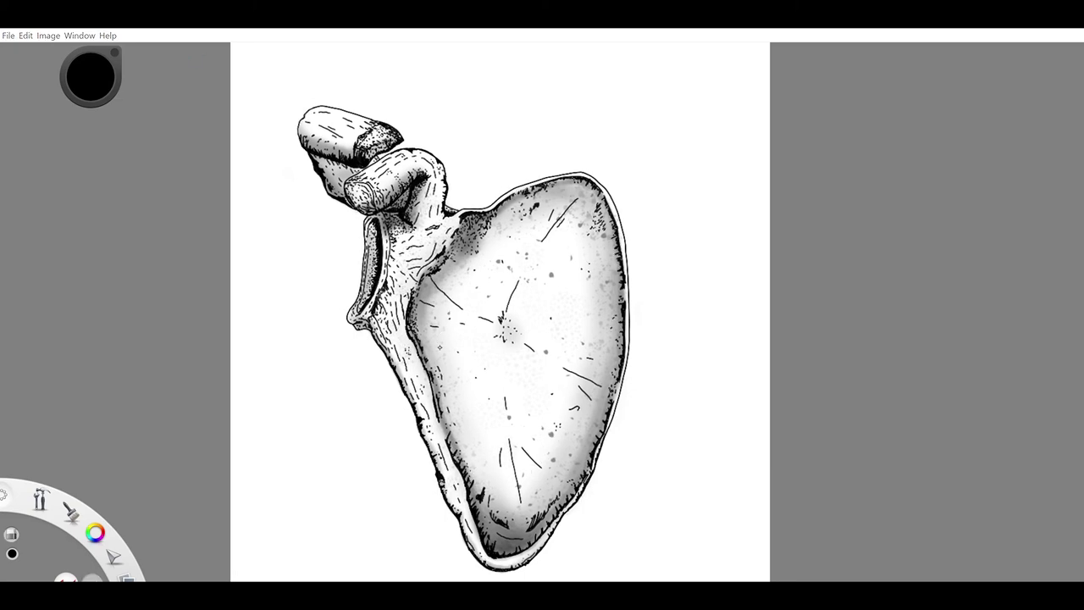
Ink small dots and short dark strokes along the lateral border below the glenoid
{"action": "scroll", "coordinate": [325, 332], "scroll_direction": "up", "scroll_amount": 5}
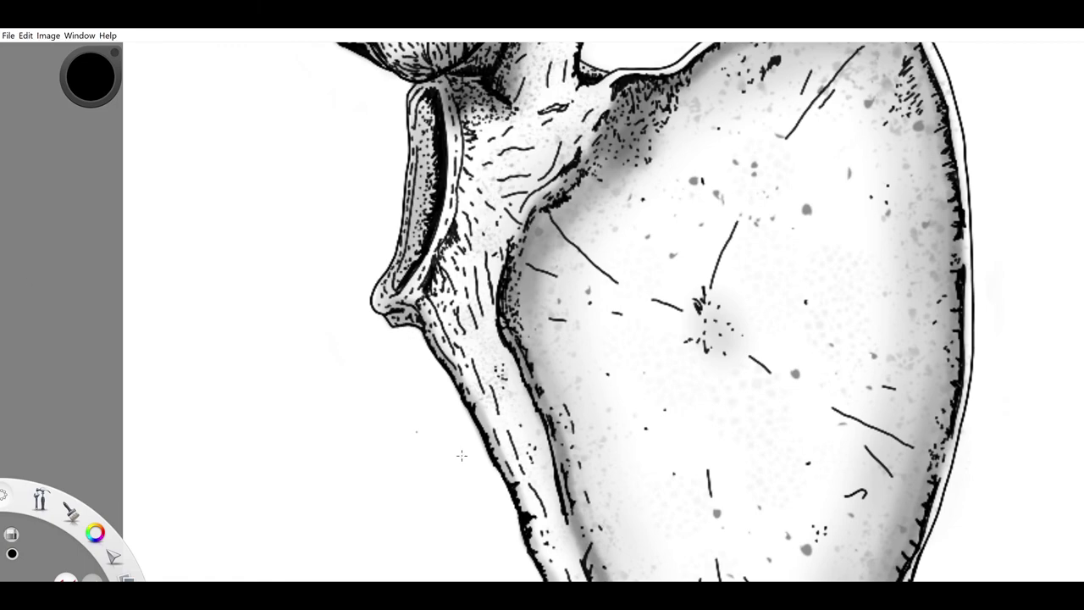
{"action": "left_click_drag", "start_coordinate": [485, 448], "coordinate": [467, 408]}
{"action": "left_click_drag", "start_coordinate": [518, 517], "coordinate": [526, 547]}
{"action": "left_click_drag", "start_coordinate": [486, 446], "coordinate": [498, 469]}
{"action": "mouse_move", "coordinate": [705, 326]}
{"action": "left_mouse_down"}
{"action": "mouse_move", "coordinate": [603, 176]}
{"action": "mouse_move", "coordinate": [480, 158]}
{"action": "mouse_move", "coordinate": [457, 175]}
{"action": "mouse_move", "coordinate": [465, 484]}
{"action": "mouse_move", "coordinate": [556, 485]}
{"action": "left_mouse_up"}
Check the drawing for stray marks against a bright yellow background and restore the white background
{"action": "left_click", "coordinate": [1056, 241]}
{"action": "left_click", "coordinate": [1057, 241]}
{"action": "left_click", "coordinate": [1057, 241]}
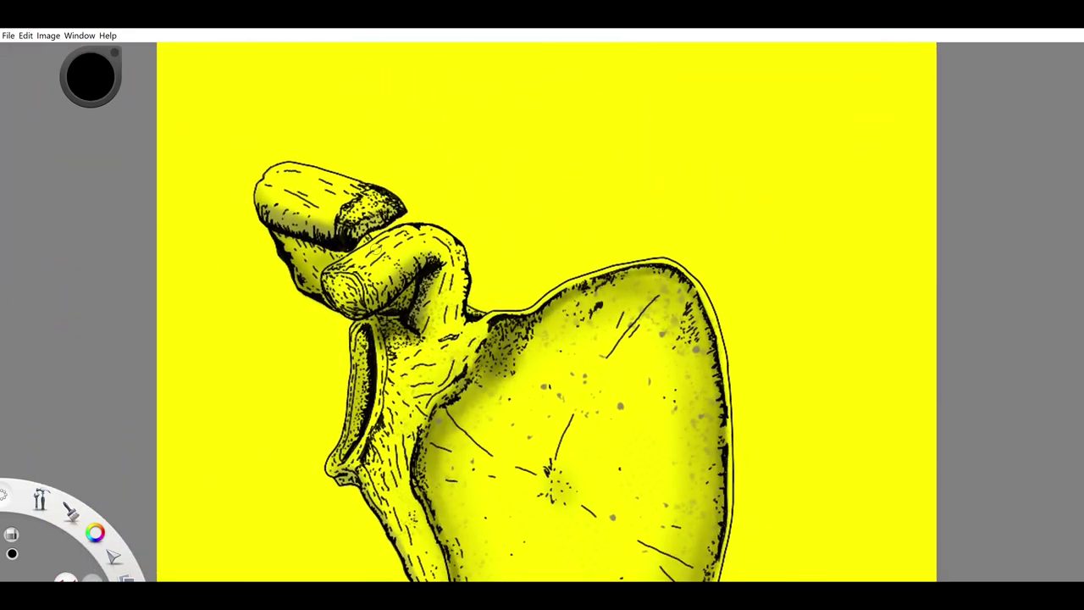
{"action": "scroll", "coordinate": [564, 222], "scroll_direction": "down", "scroll_amount": 5}
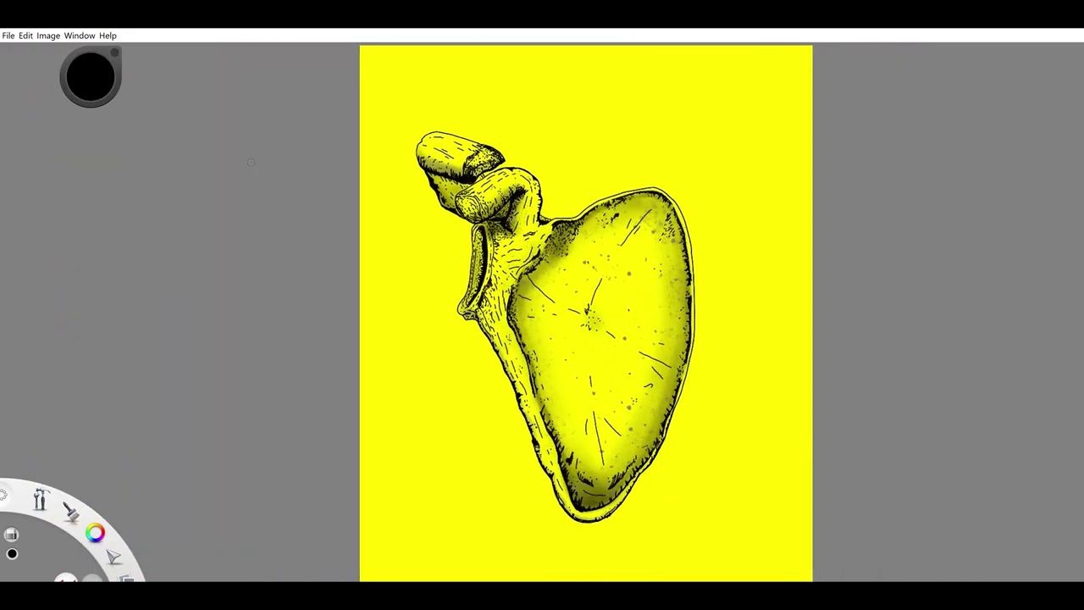
{"action": "key", "text": "ctrl+z"}
{"action": "key", "text": "s"}
Ink dark stippling where the neck meets the blade below the superior notch, plus short strokes below the glenoid
{"action": "scroll", "coordinate": [734, 239], "scroll_direction": "up", "scroll_amount": 5}
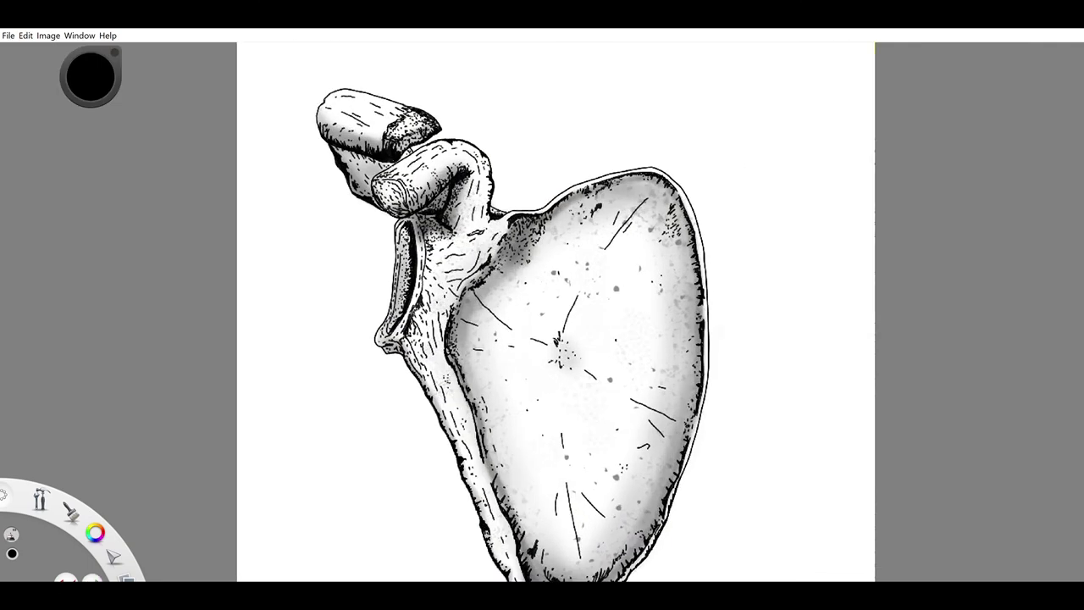
{"action": "mouse_move", "coordinate": [401, 352]}
{"action": "left_mouse_down"}
{"action": "mouse_move", "coordinate": [394, 329]}
{"action": "mouse_move", "coordinate": [396, 389]}
{"action": "left_mouse_up"}
{"action": "mouse_move", "coordinate": [414, 295]}
{"action": "left_mouse_down"}
{"action": "mouse_move", "coordinate": [417, 308]}
{"action": "mouse_move", "coordinate": [439, 279]}
{"action": "mouse_move", "coordinate": [416, 292]}
{"action": "left_mouse_up"}
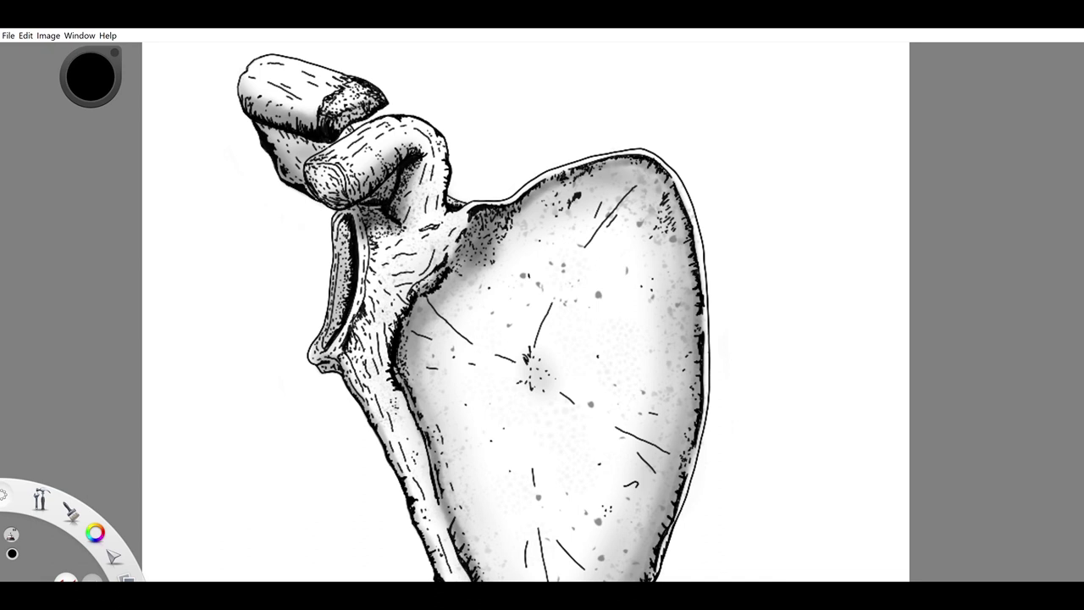
{"action": "mouse_move", "coordinate": [466, 222]}
{"action": "left_mouse_down"}
{"action": "mouse_move", "coordinate": [454, 249]}
{"action": "mouse_move", "coordinate": [456, 218]}
{"action": "left_mouse_up"}
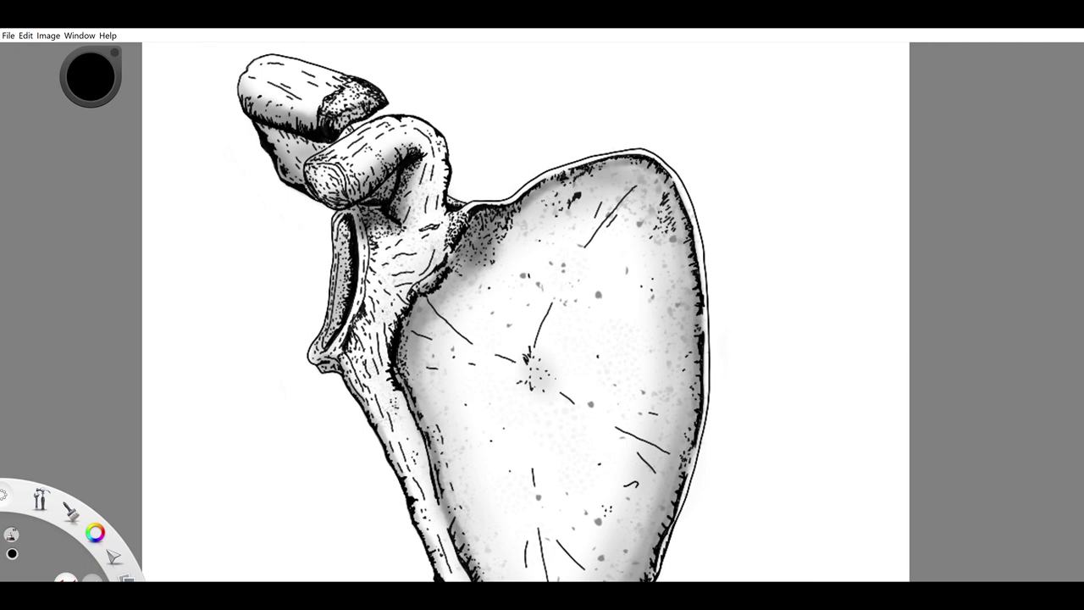
{"action": "scroll", "coordinate": [524, 312], "scroll_direction": "down", "scroll_amount": 3}
{"action": "mouse_move", "coordinate": [493, 299]}
{"action": "left_mouse_down"}
{"action": "mouse_move", "coordinate": [483, 334]}
{"action": "mouse_move", "coordinate": [468, 304]}
{"action": "left_mouse_up"}
{"action": "left_click_drag", "start_coordinate": [499, 340], "coordinate": [491, 361]}
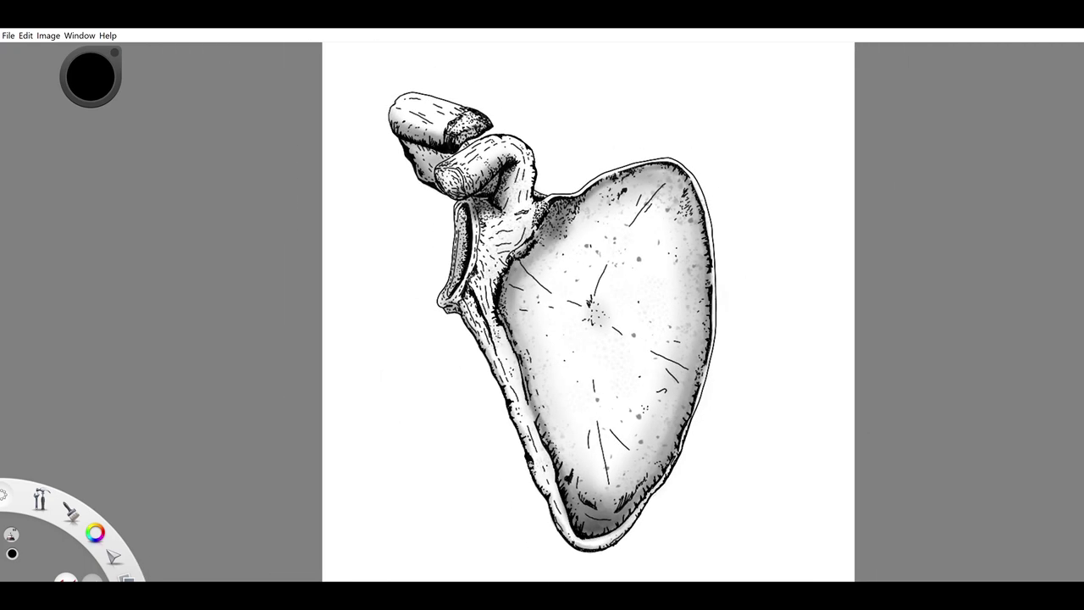
Hatch dense black lines from below the glenoid down the upper lateral border, undoing the last two strokes
{"action": "mouse_move", "coordinate": [487, 318]}
{"action": "left_mouse_down"}
{"action": "mouse_move", "coordinate": [478, 329]}
{"action": "mouse_move", "coordinate": [499, 356]}
{"action": "mouse_move", "coordinate": [483, 354]}
{"action": "mouse_move", "coordinate": [477, 331]}
{"action": "left_mouse_up"}
{"action": "left_click_drag", "start_coordinate": [470, 309], "coordinate": [477, 304]}
{"action": "mouse_move", "coordinate": [484, 289]}
{"action": "left_mouse_down"}
{"action": "mouse_move", "coordinate": [475, 297]}
{"action": "mouse_move", "coordinate": [488, 314]}
{"action": "left_mouse_up"}
{"action": "mouse_move", "coordinate": [488, 313]}
{"action": "left_mouse_down"}
{"action": "mouse_move", "coordinate": [493, 328]}
{"action": "mouse_move", "coordinate": [464, 316]}
{"action": "left_mouse_up"}
{"action": "left_click_drag", "start_coordinate": [464, 307], "coordinate": [475, 321]}
{"action": "key", "text": "ctrl+z"}
{"action": "key", "text": "ctrl+z"}
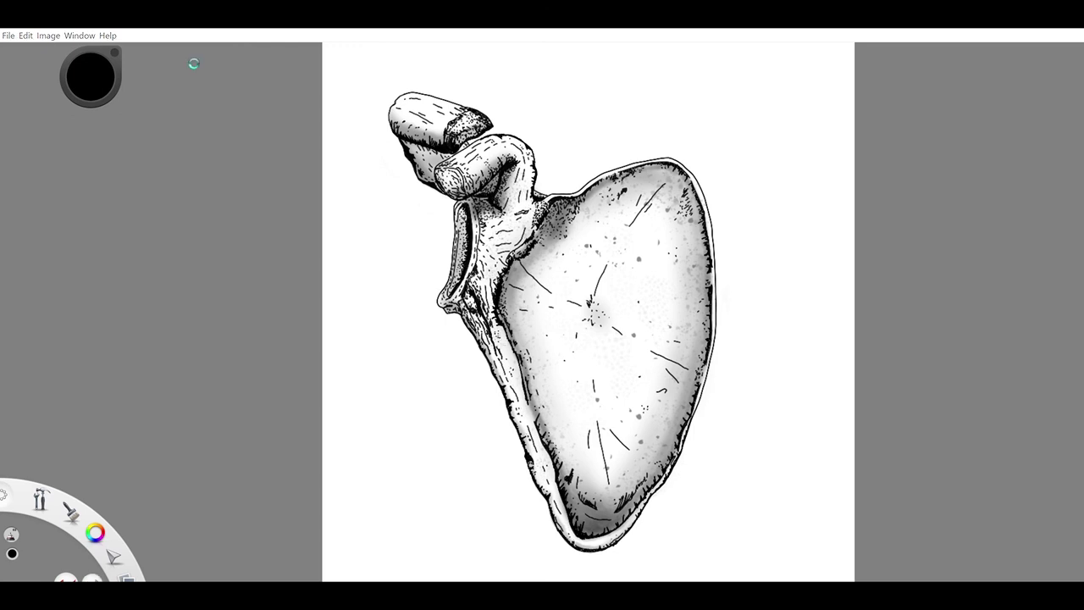
{"action": "scroll", "coordinate": [699, 366], "scroll_direction": "down", "scroll_amount": 3}
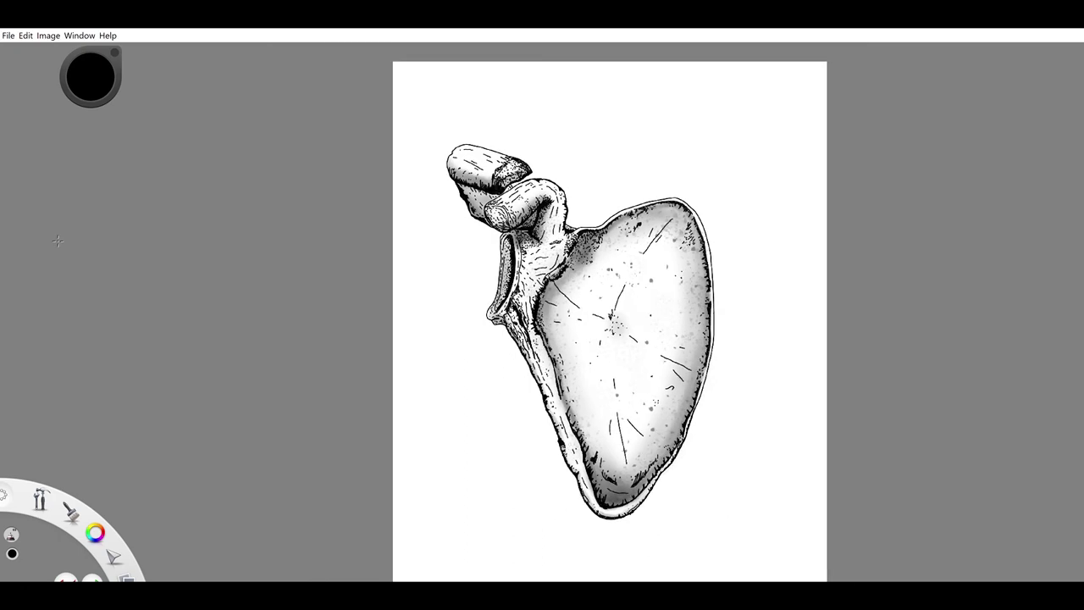